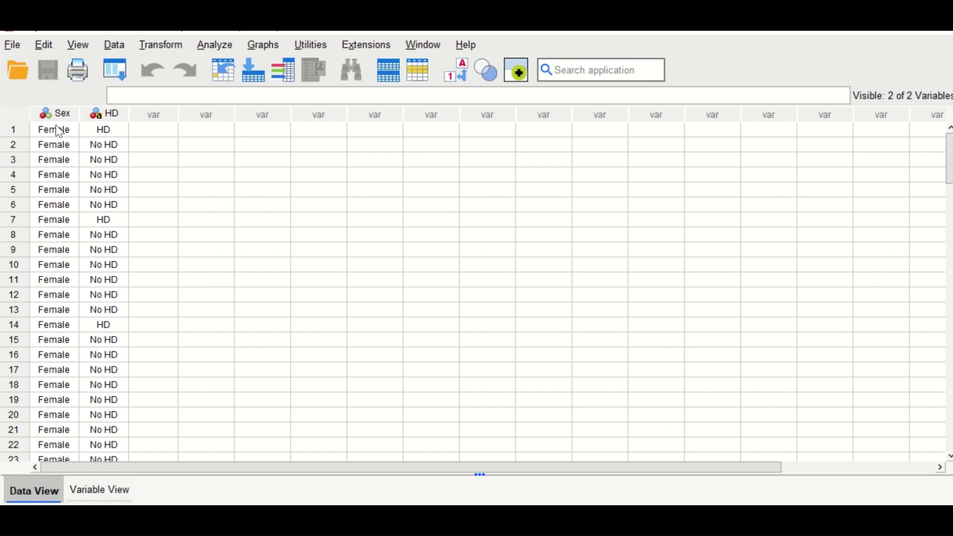
# Review the value labels defined for the Sex variable and return to the data
pyautogui.scroll(-7, 10, 400)
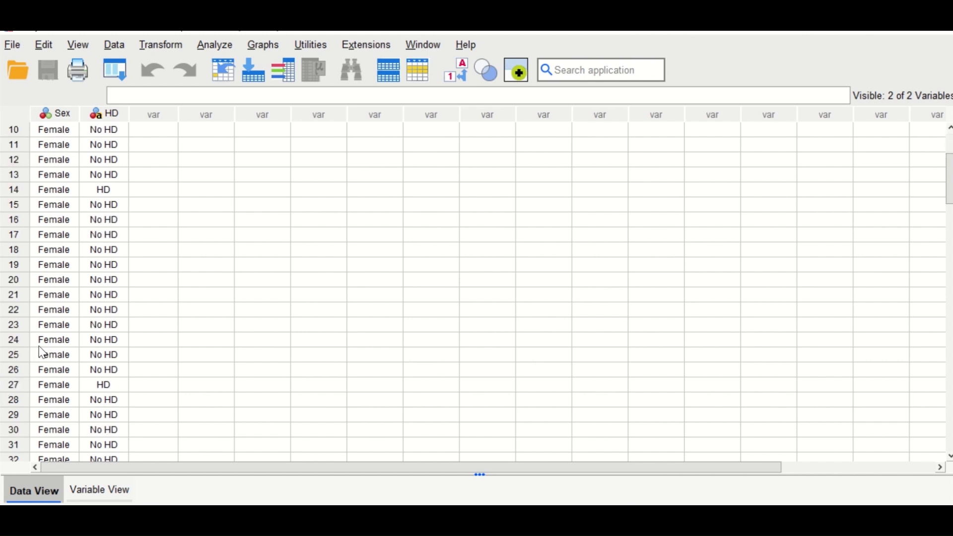
pyautogui.click(102, 492)
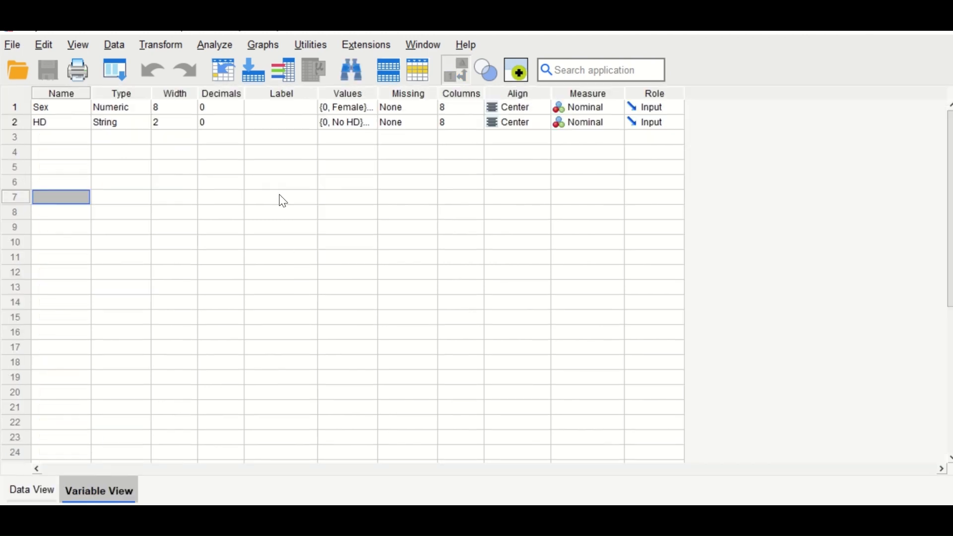
pyautogui.click(372, 107)
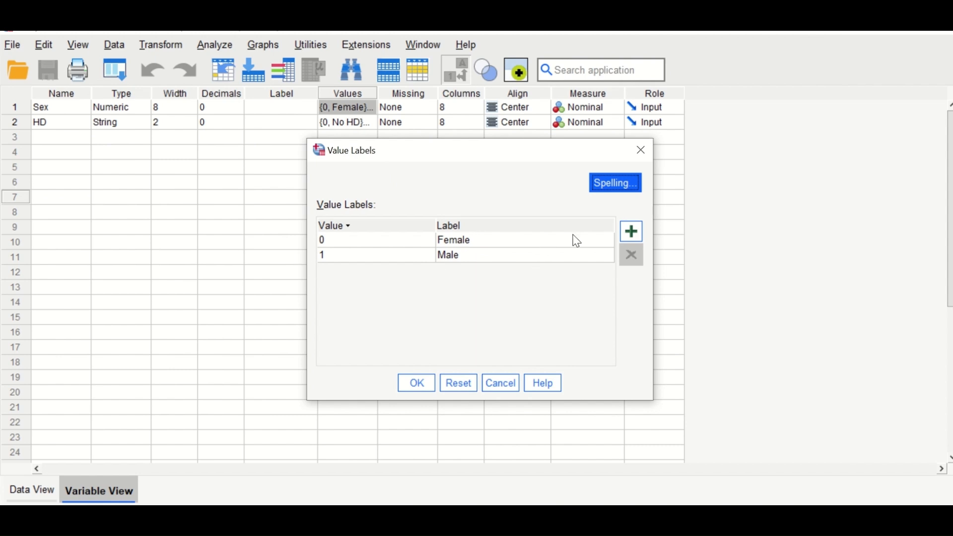
pyautogui.click(641, 150)
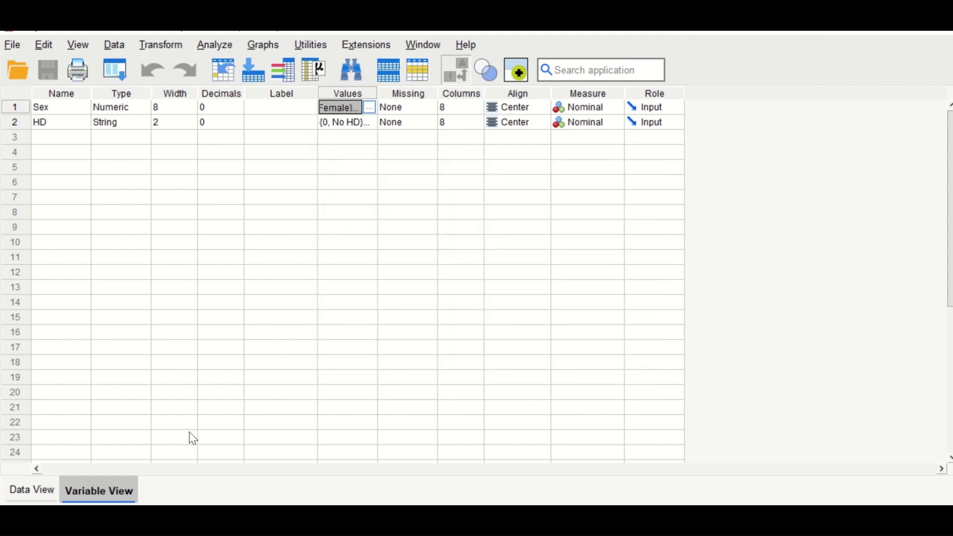
pyautogui.click(33, 491)
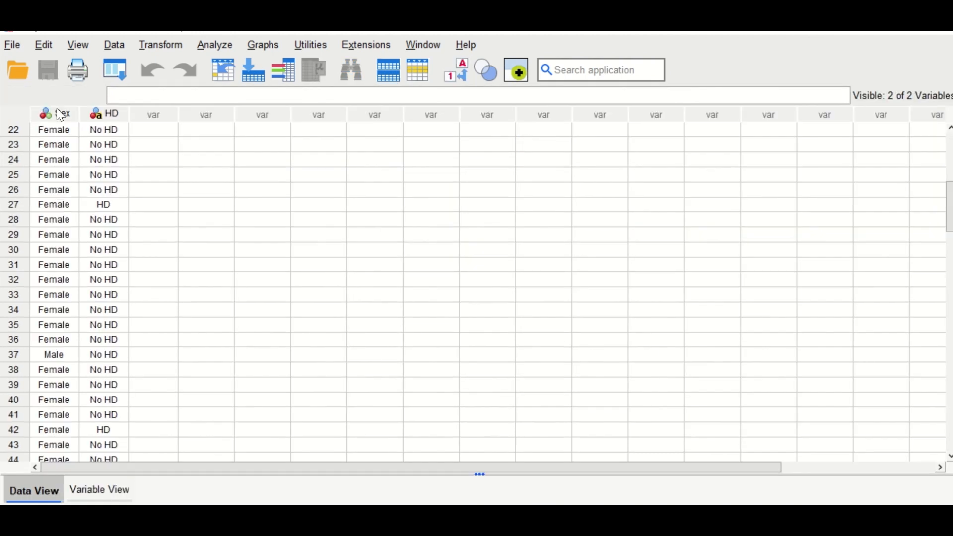
# Review the value labels defined for the HD variable and return to the data
pyautogui.moveTo(57, 111)
pyautogui.click(98, 490)
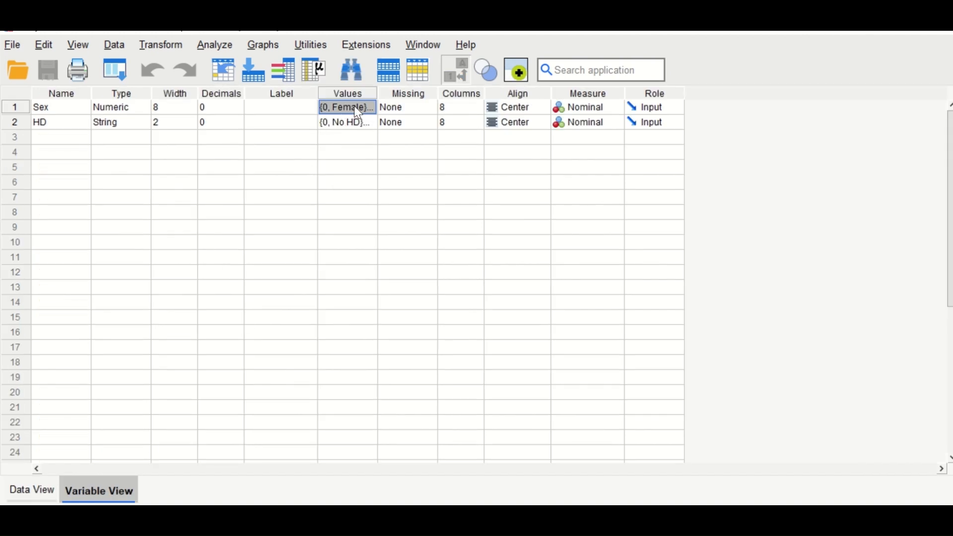
pyautogui.click(366, 123)
pyautogui.click(372, 123)
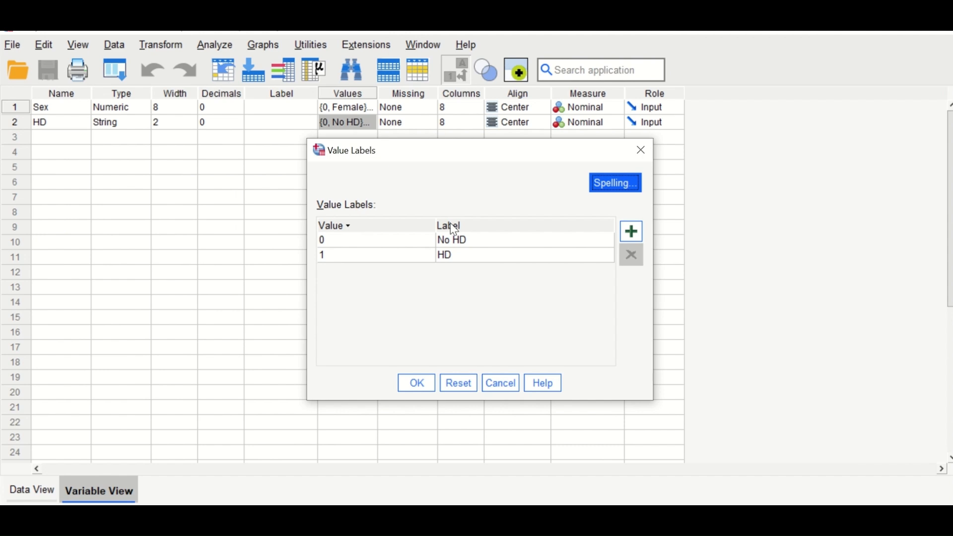
pyautogui.click(642, 150)
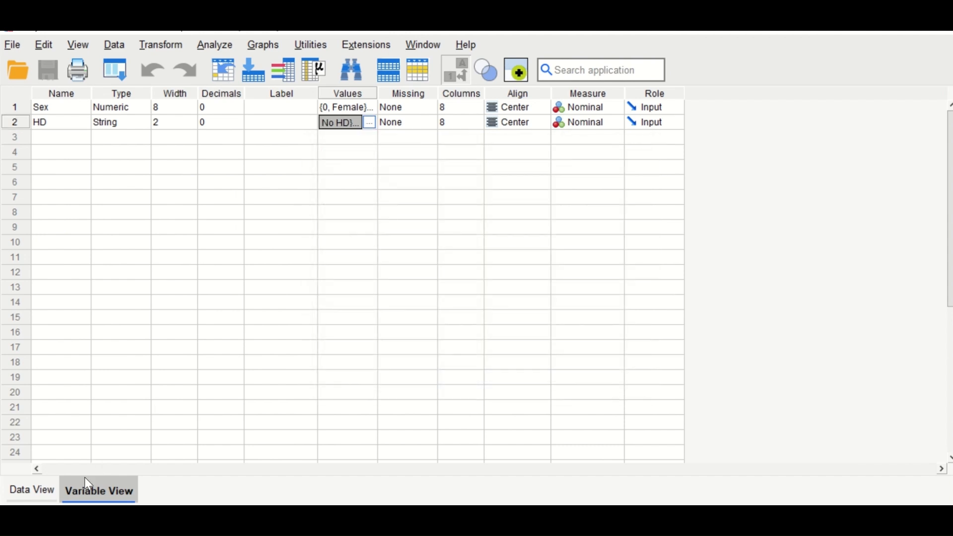
pyautogui.click(31, 492)
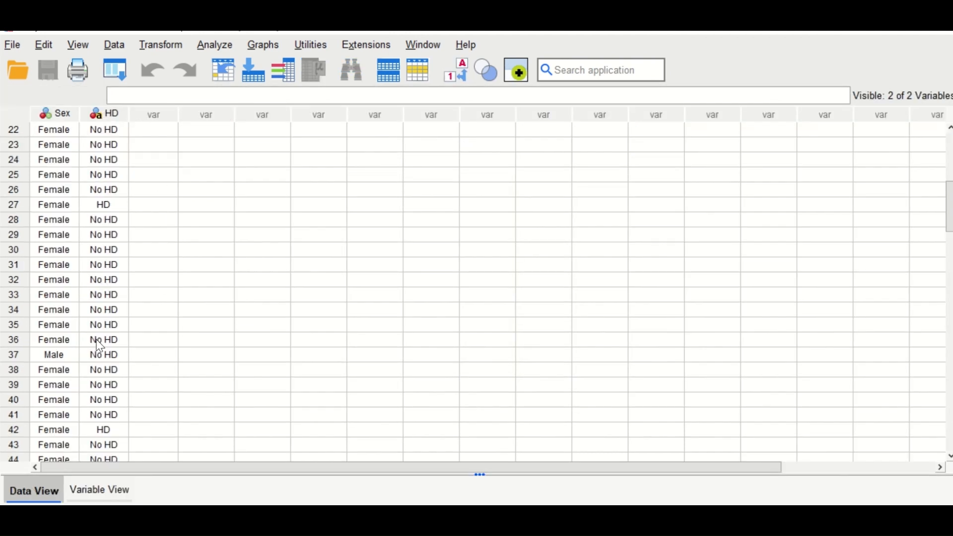
# Display the numeric codes behind Sex and HD in the data, and switch the value labels back on
pyautogui.click(463, 77)
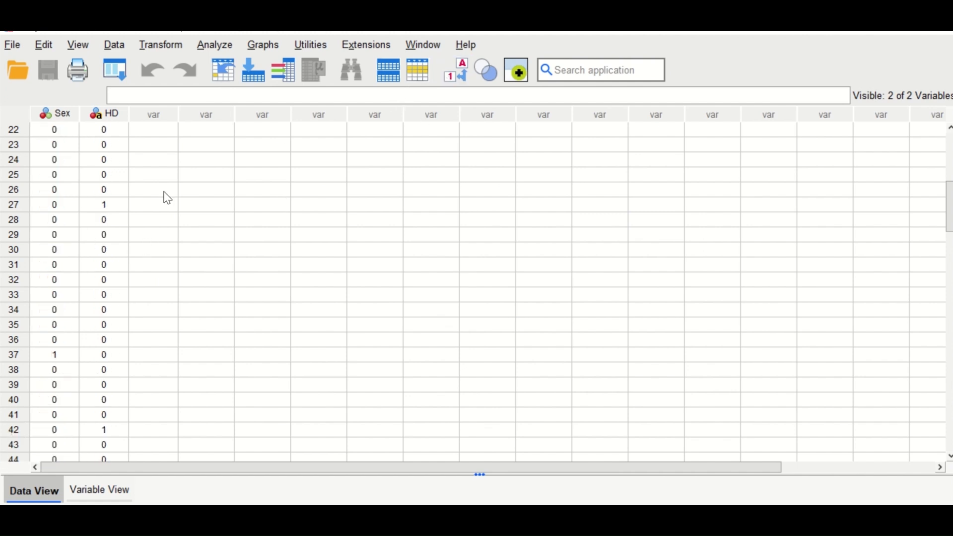
pyautogui.click(458, 70)
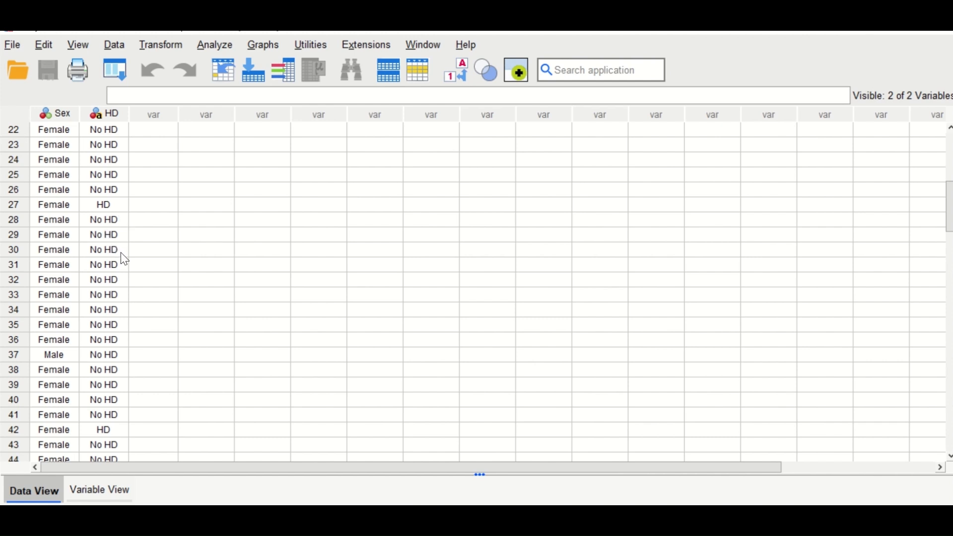
pyautogui.scroll(1, 120, 250)
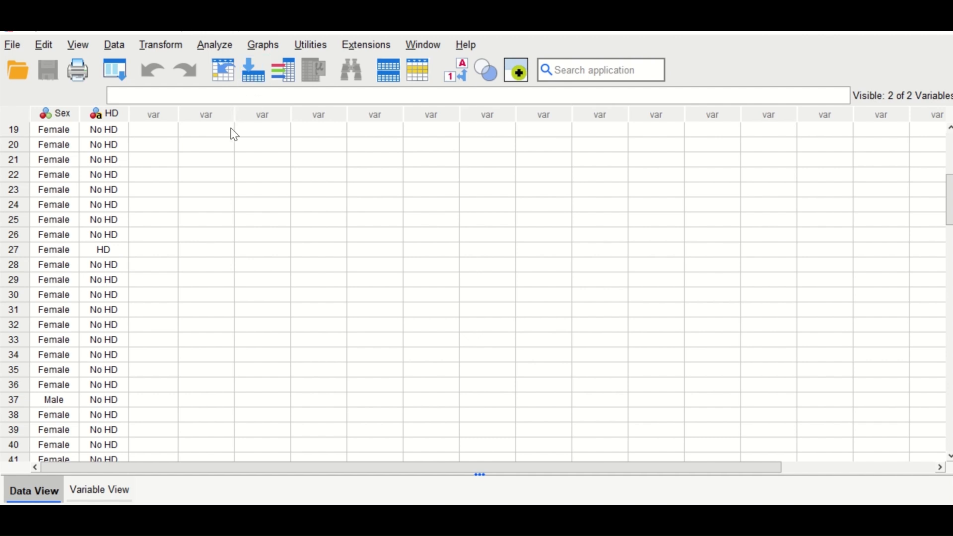
# Run a Frequencies analysis with frequency tables for Sex and HD, leaving all additional statistics unselected
pyautogui.click(216, 44)
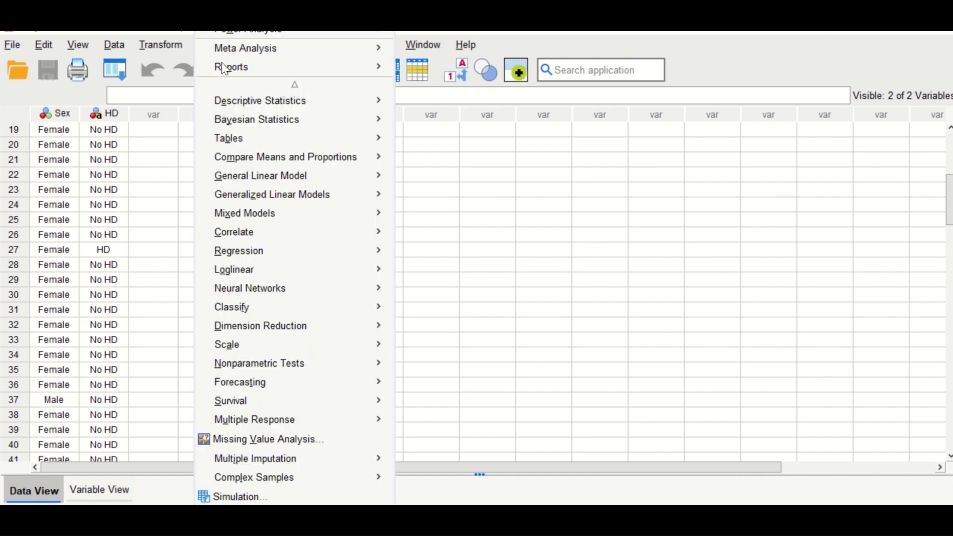
pyautogui.moveTo(248, 108)
pyautogui.click(414, 102)
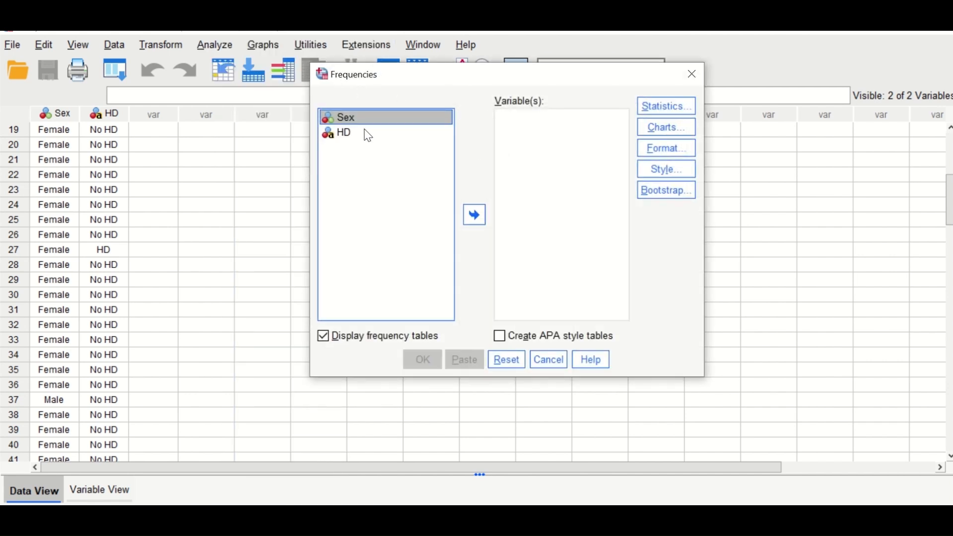
pyautogui.click(474, 214)
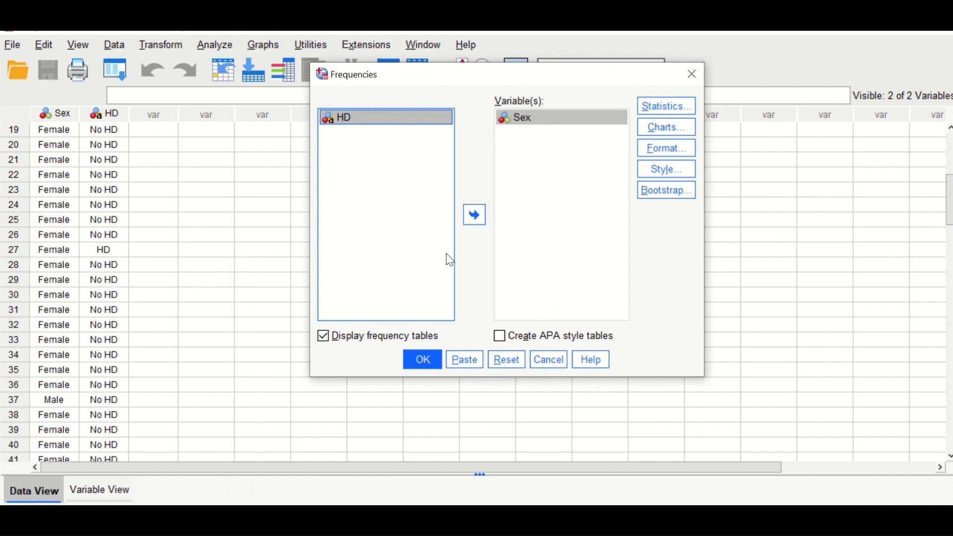
pyautogui.click(476, 219)
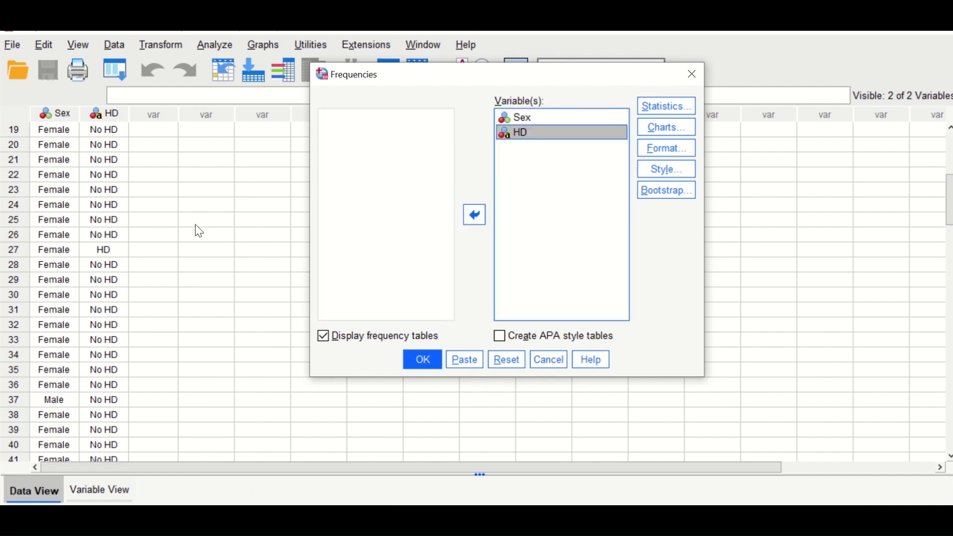
pyautogui.click(666, 106)
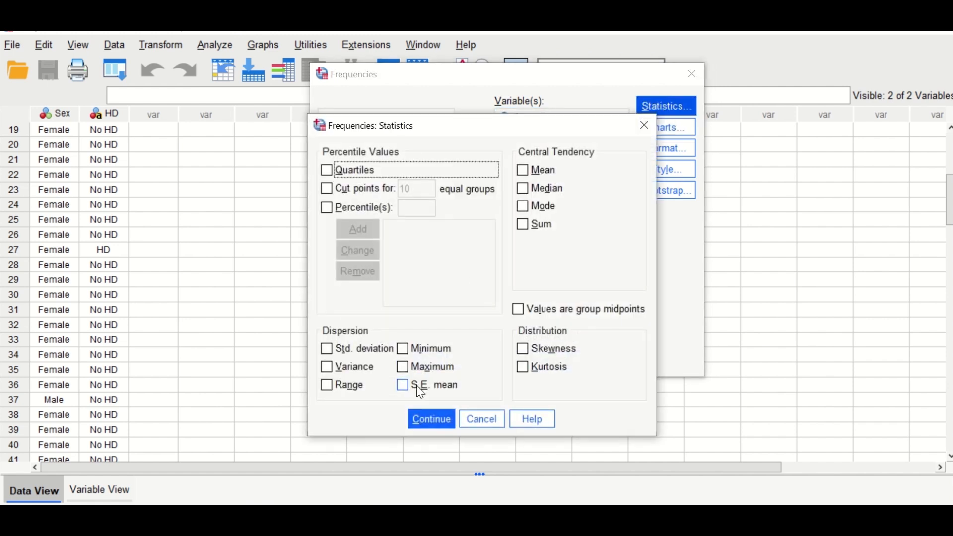
pyautogui.click(433, 421)
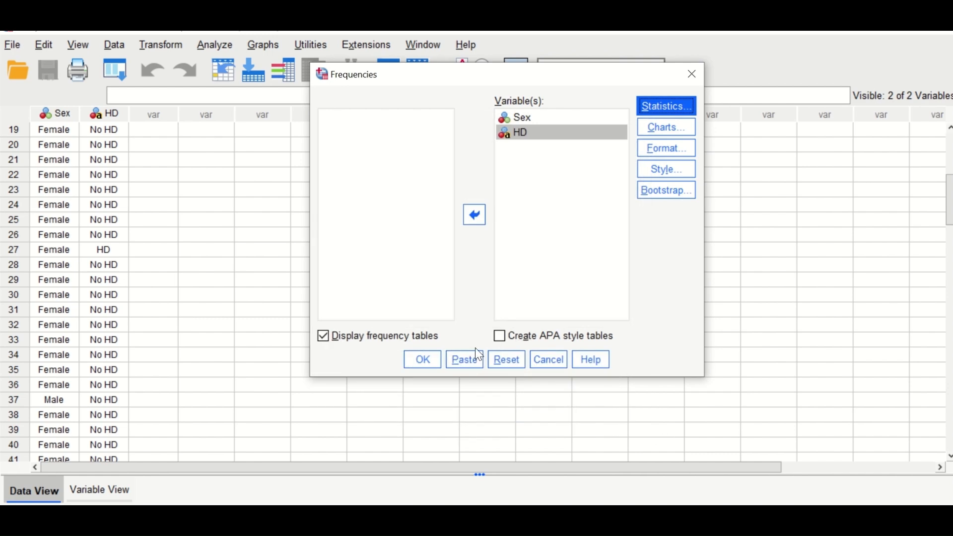
pyautogui.click(424, 358)
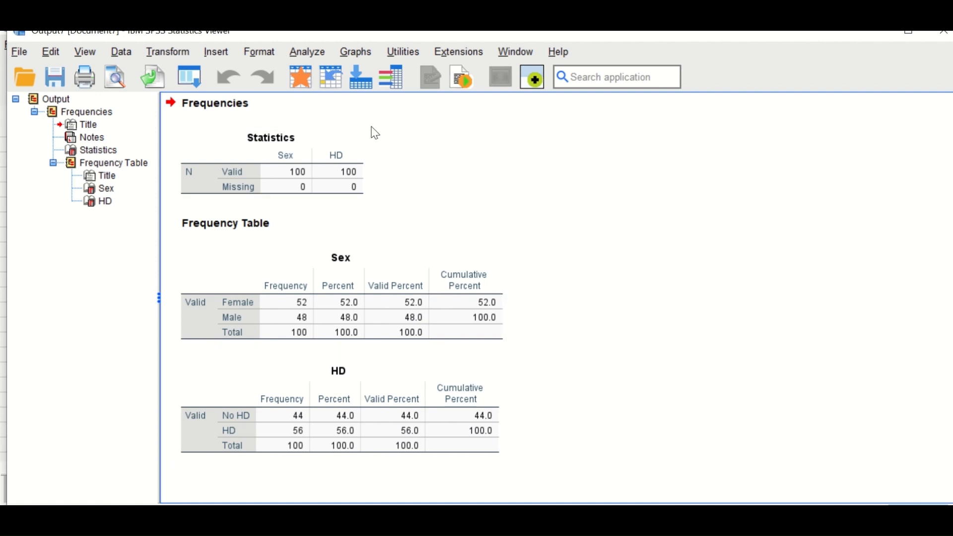
# Start a Binary Logistic regression with its previous settings reset, and assign HD as the dependent variable
pyautogui.click(308, 52)
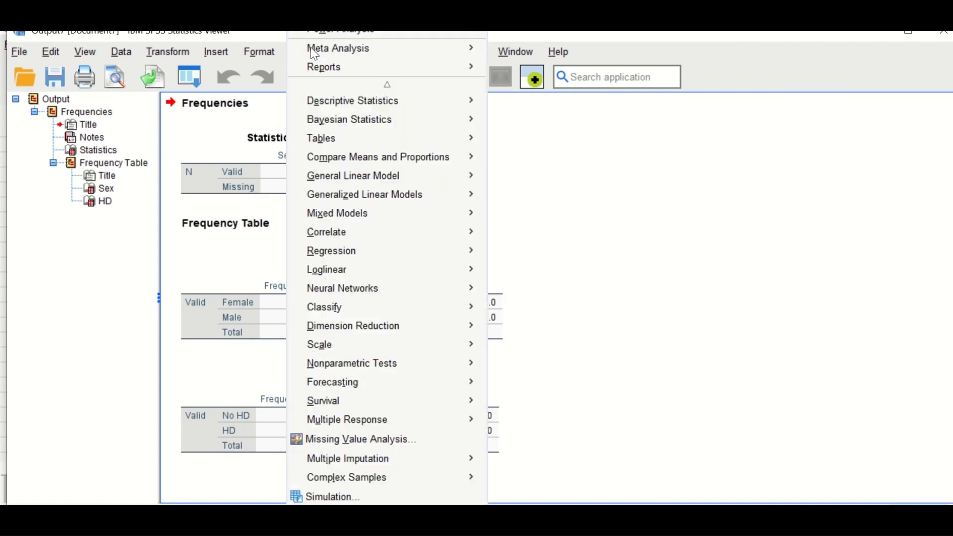
pyautogui.moveTo(338, 251)
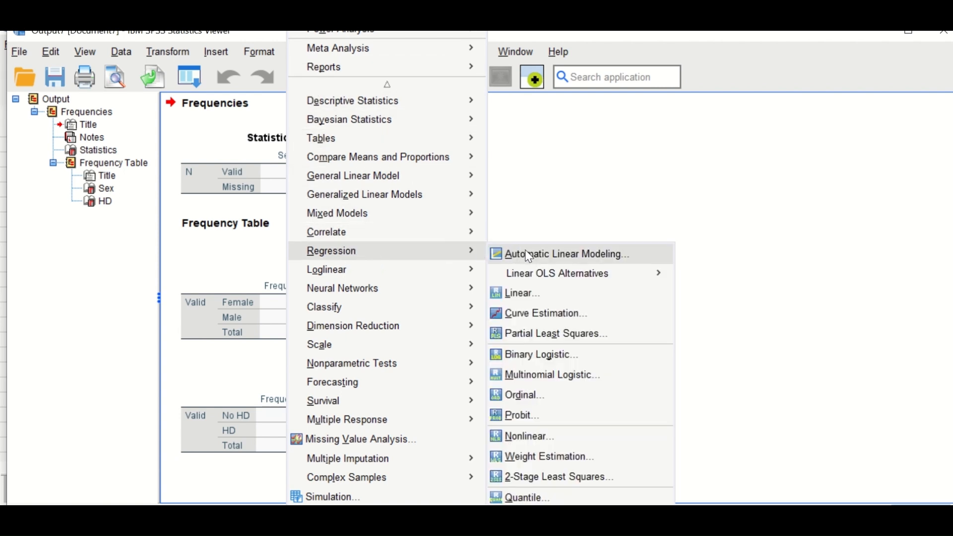
pyautogui.click(529, 353)
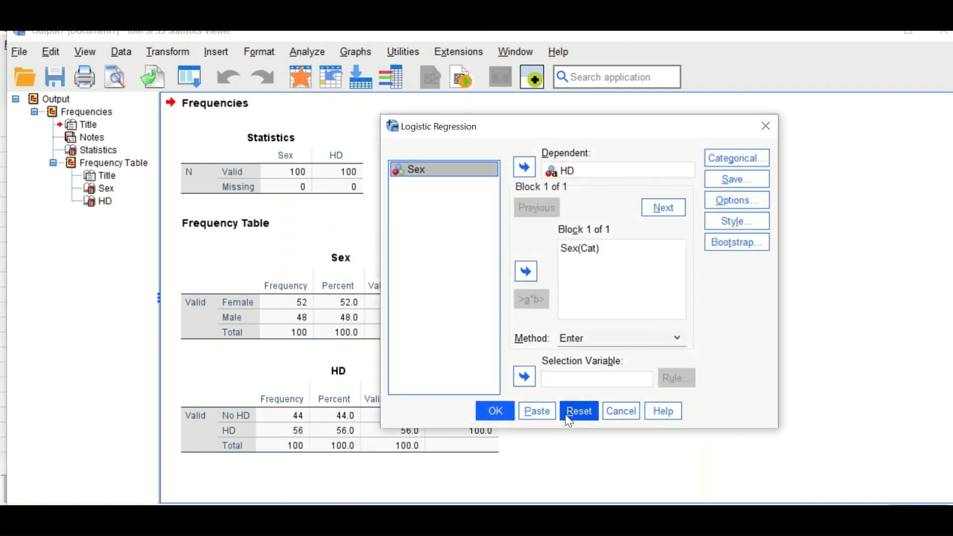
pyautogui.click(579, 411)
pyautogui.moveTo(571, 124); pyautogui.dragTo(458, 127)
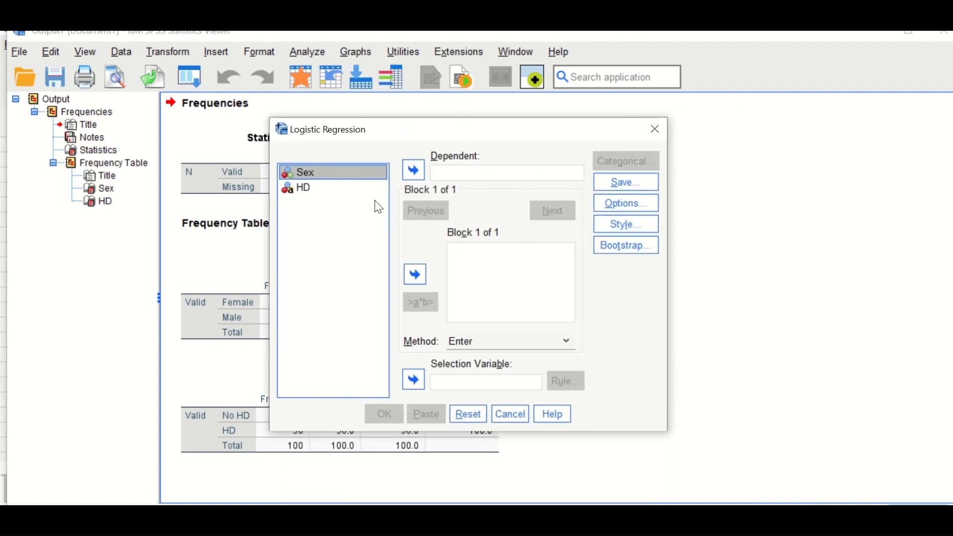
pyautogui.click(302, 189)
pyautogui.click(416, 171)
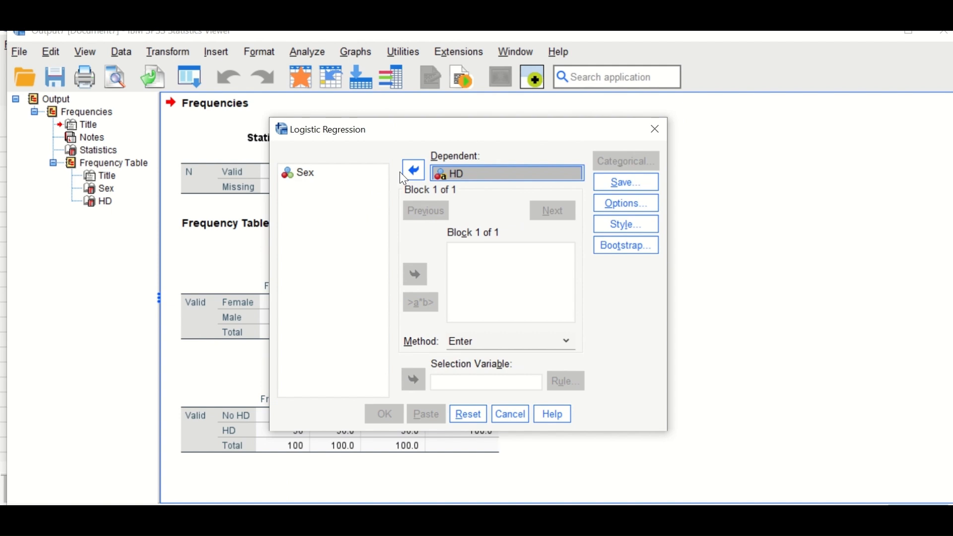
# Add Sex as a covariate and define it as categorical with Indicator contrast and the first category as reference
pyautogui.click(310, 181)
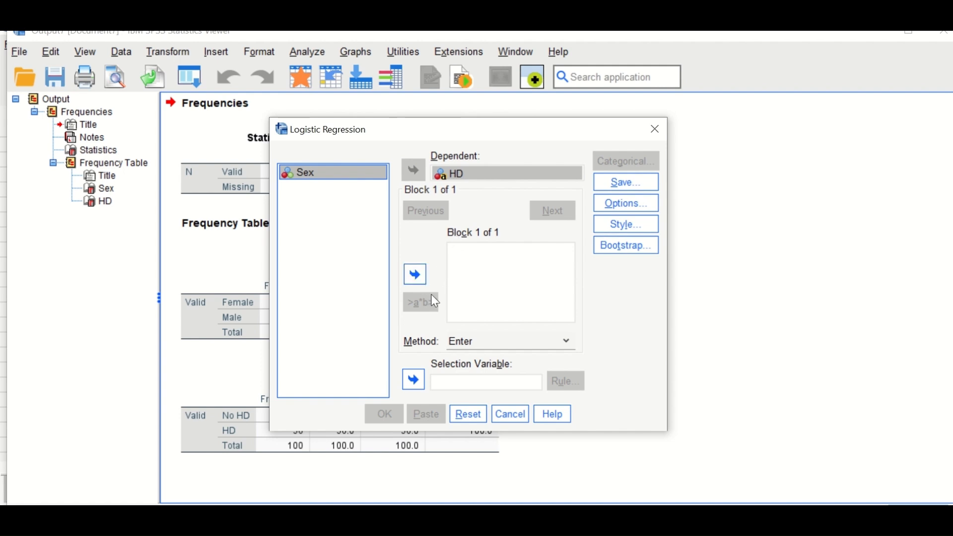
pyautogui.click(416, 274)
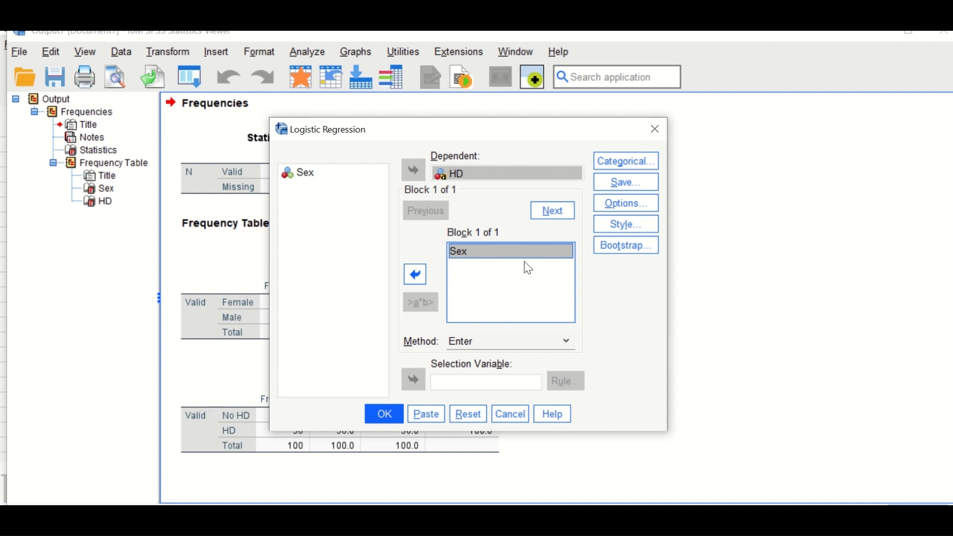
pyautogui.click(613, 160)
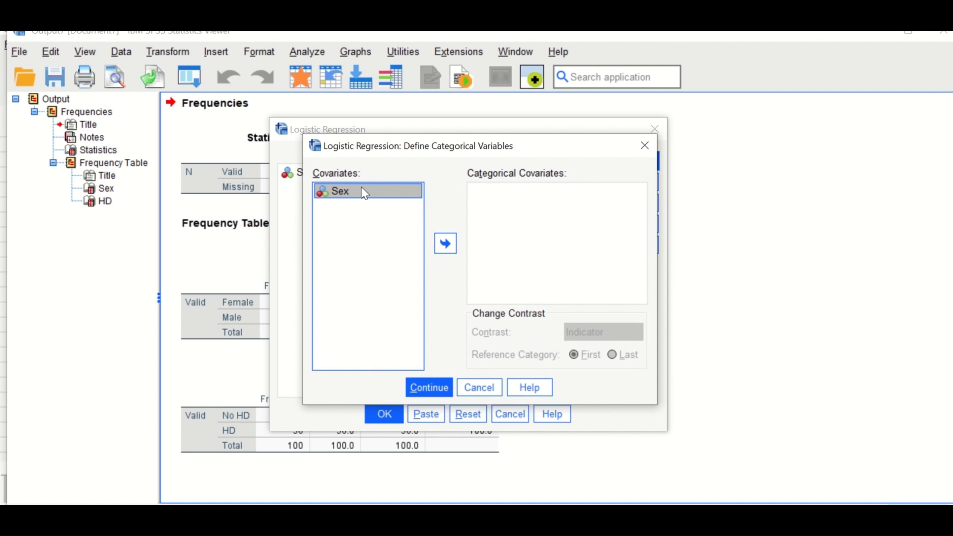
pyautogui.click(446, 244)
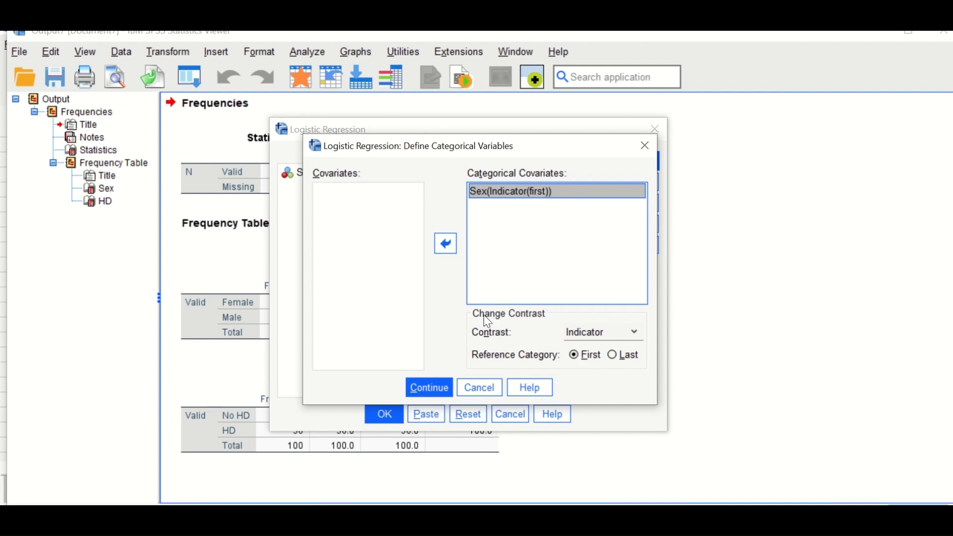
pyautogui.click(428, 393)
# Include classification plots, Hosmer-Lemeshow goodness-of-fit and the 95% CI for exp(B), and run the logistic regression
pyautogui.click(622, 205)
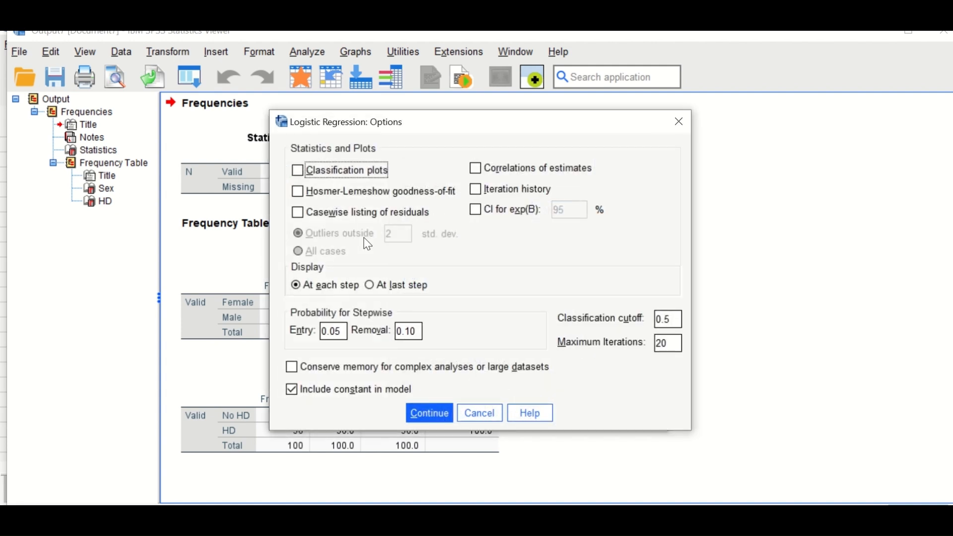
pyautogui.click(340, 170)
pyautogui.click(348, 194)
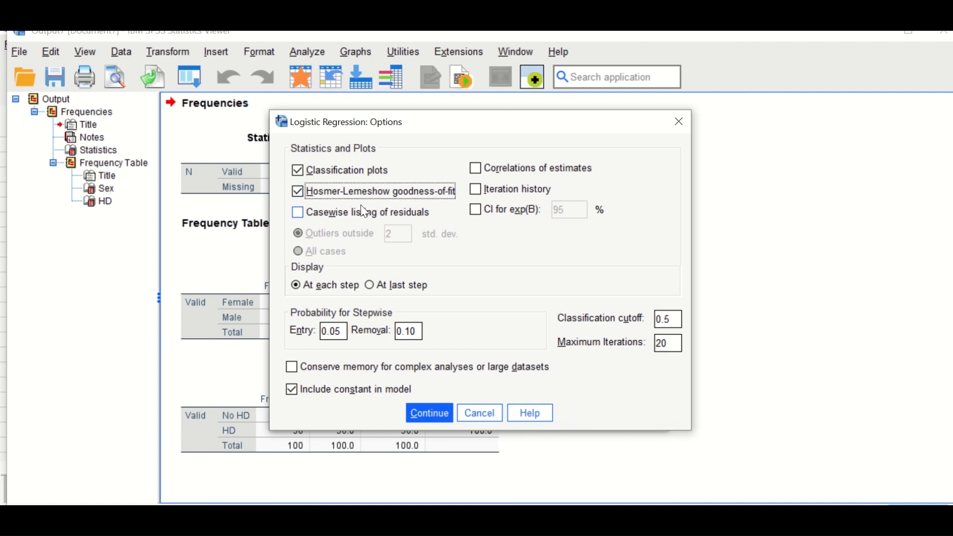
pyautogui.click(477, 212)
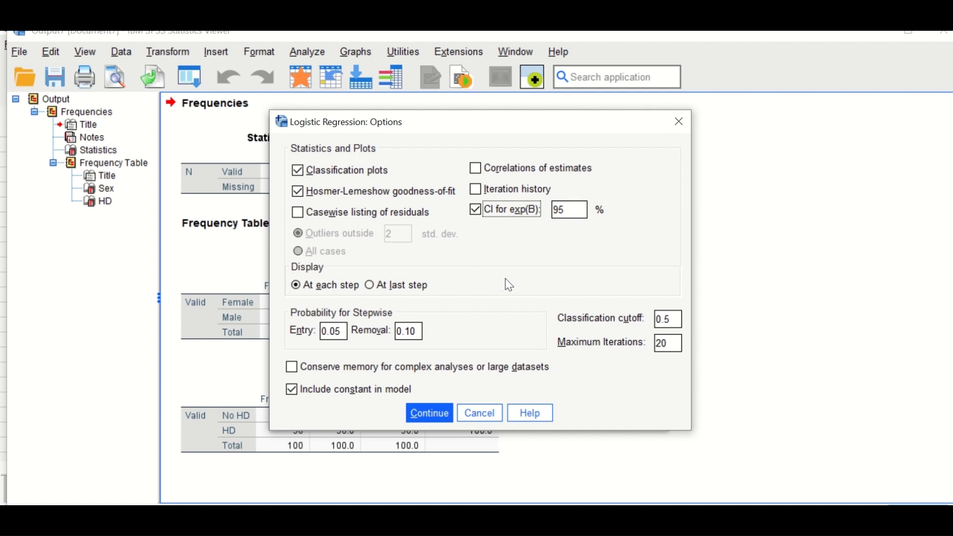
pyautogui.click(429, 413)
pyautogui.click(396, 420)
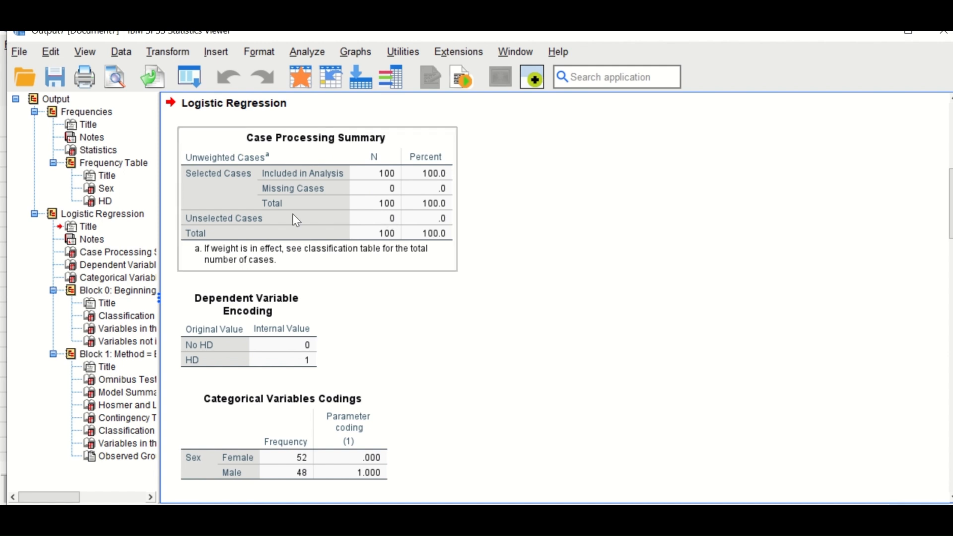
# Examine the logistic regression's case processing summary, dependent and categorical variable codings, and the Block 0 tables
pyautogui.scroll(-3, 401, 267)
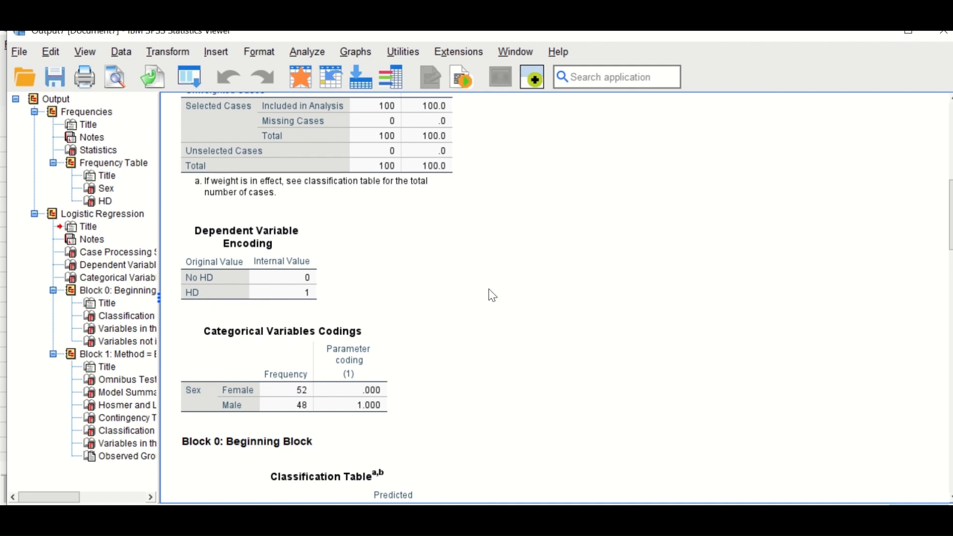
pyautogui.scroll(-2, 492, 295)
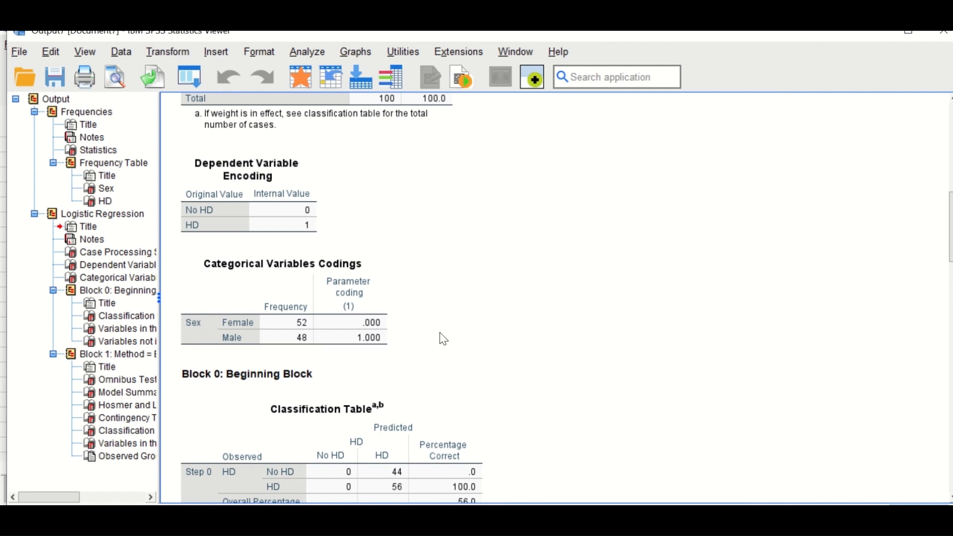
pyautogui.scroll(-3, 455, 330)
pyautogui.scroll(-6, 457, 321)
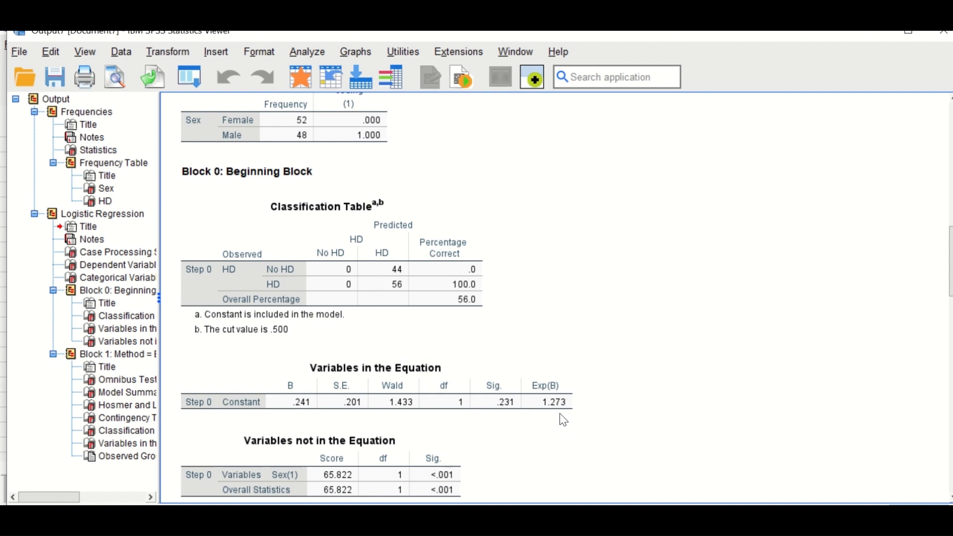
pyautogui.scroll(-3, 565, 400)
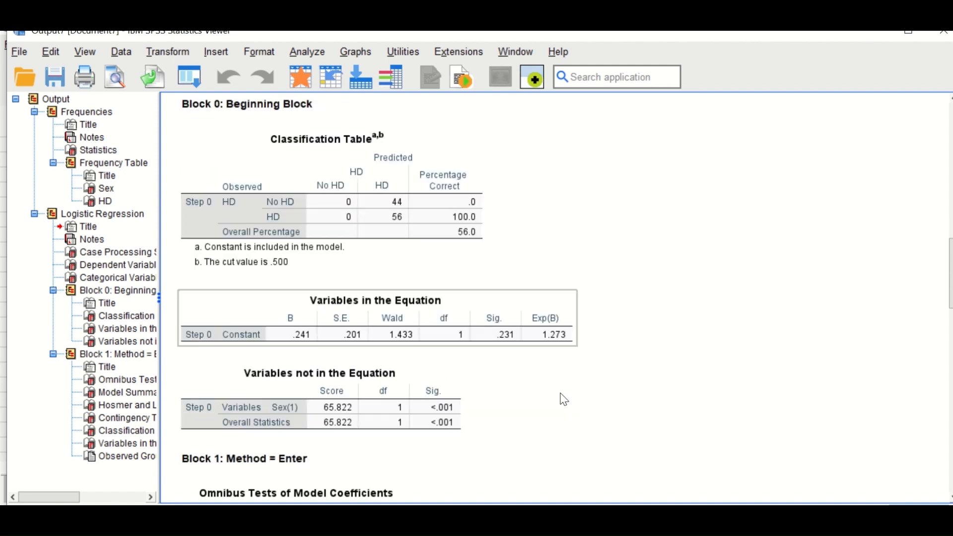
pyautogui.scroll(-3, 546, 388)
pyautogui.scroll(-3, 546, 389)
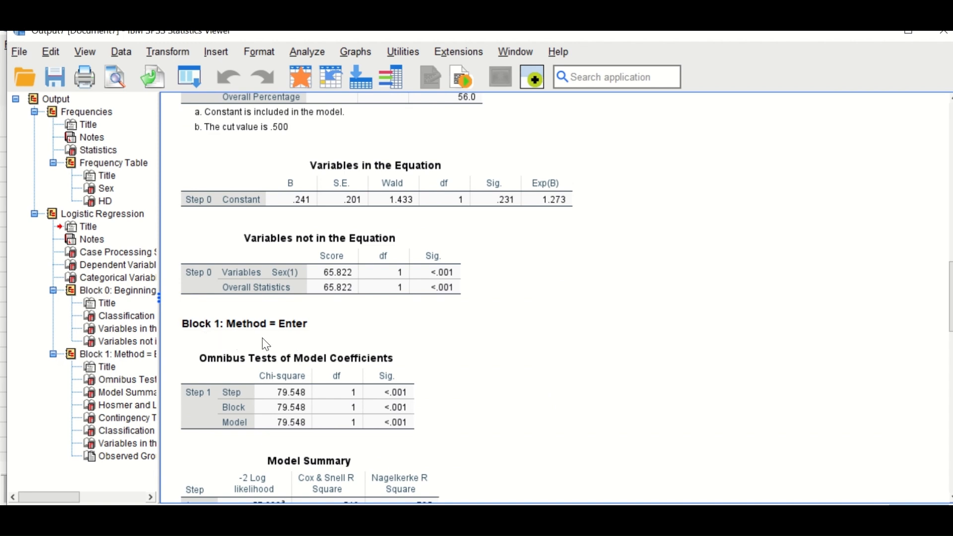
# Review the Block 1 results: omnibus tests, model summary, Hosmer and Lemeshow test, classification table, equation variables and predicted probabilities plot
pyautogui.scroll(-6, 561, 362)
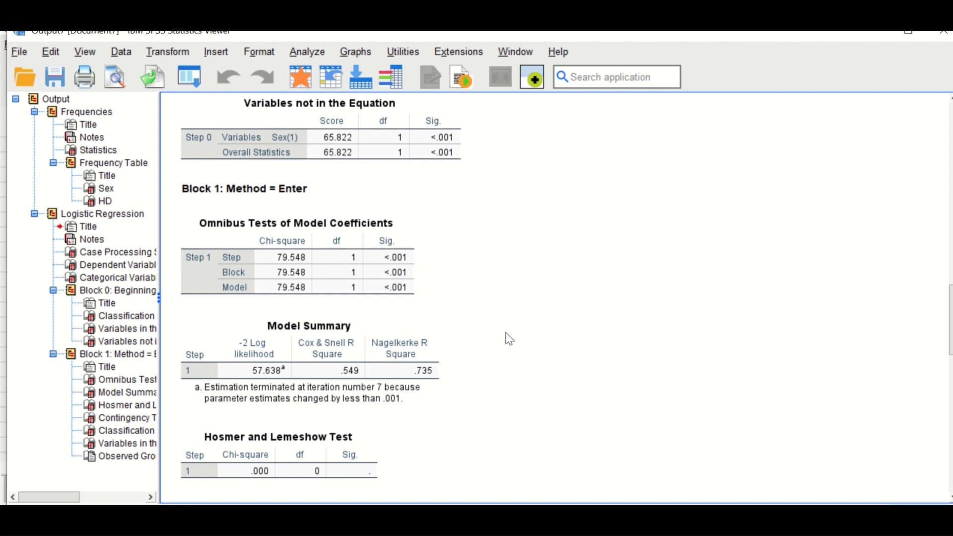
pyautogui.scroll(2, 506, 342)
pyautogui.scroll(2, 500, 323)
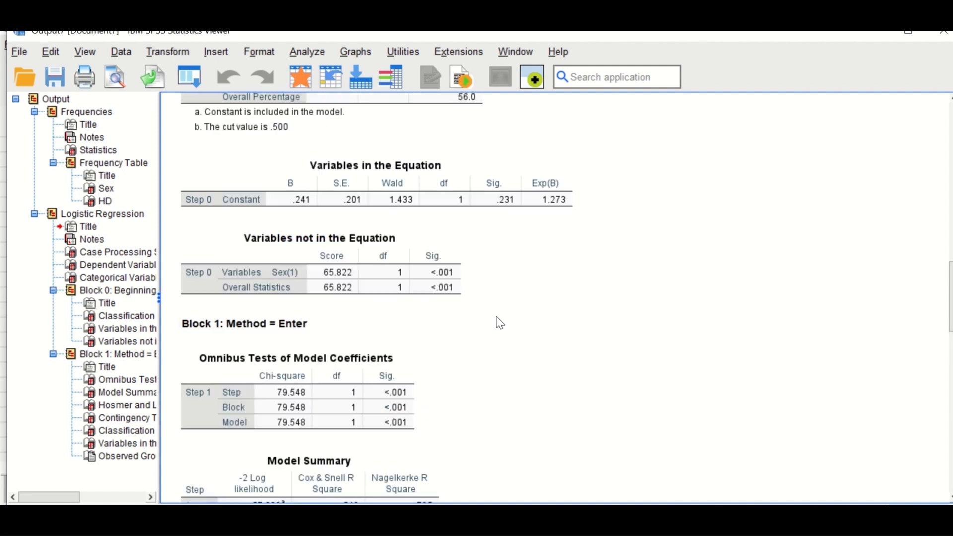
pyautogui.scroll(-8, 499, 323)
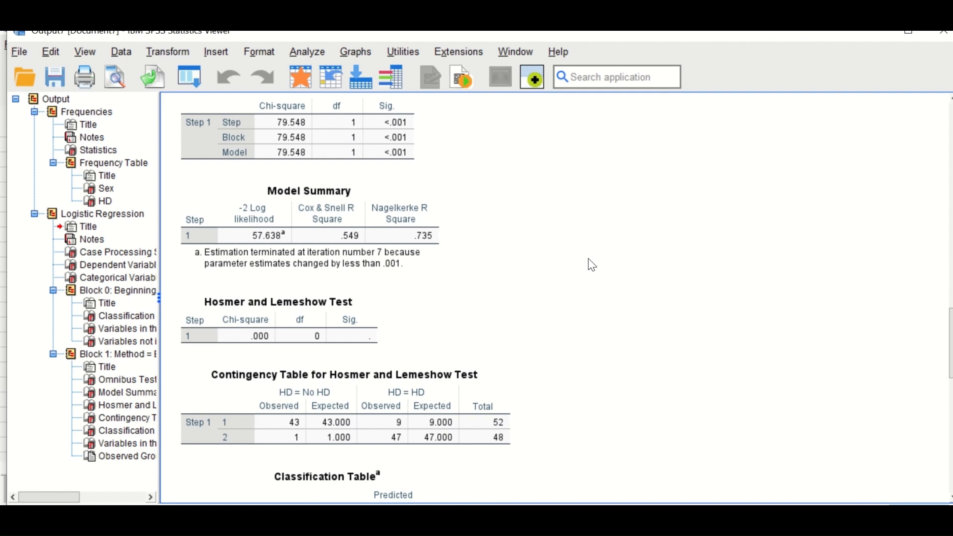
pyautogui.scroll(-5, 570, 259)
pyautogui.scroll(-5, 570, 260)
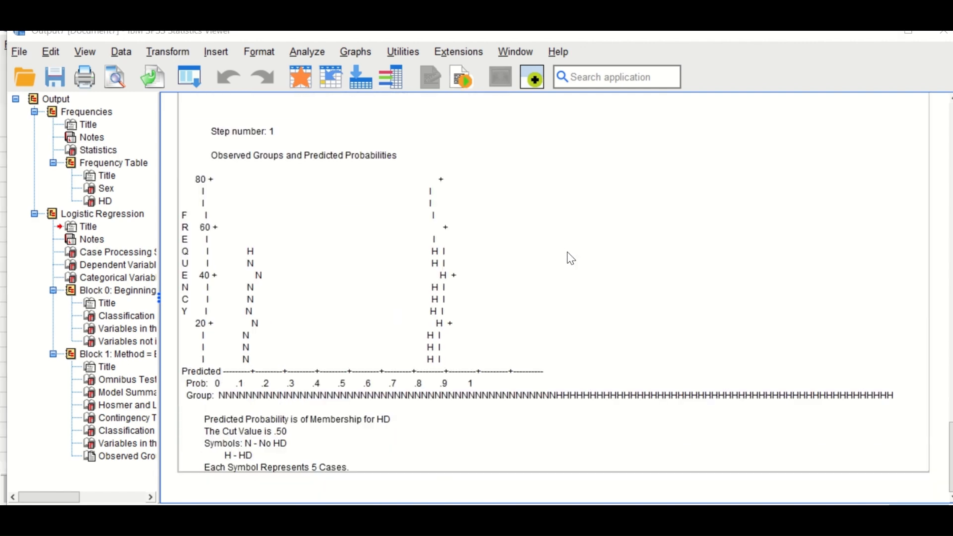
pyautogui.scroll(1, 570, 260)
pyautogui.scroll(-1, 570, 259)
pyautogui.scroll(5, 445, 440)
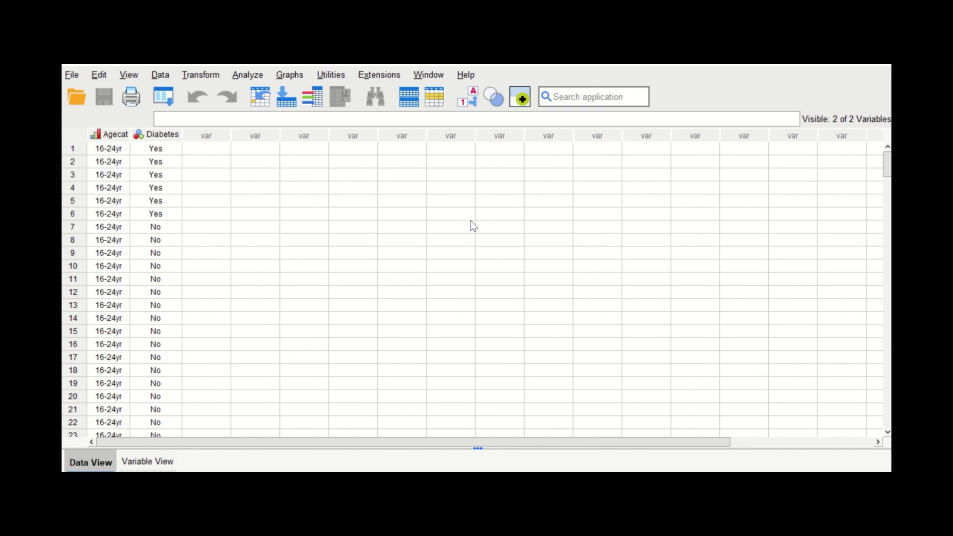
# Look through the whole Agecat and Diabetes dataset to its last case and return to the first case
pyautogui.scroll(-11, 168, 221)
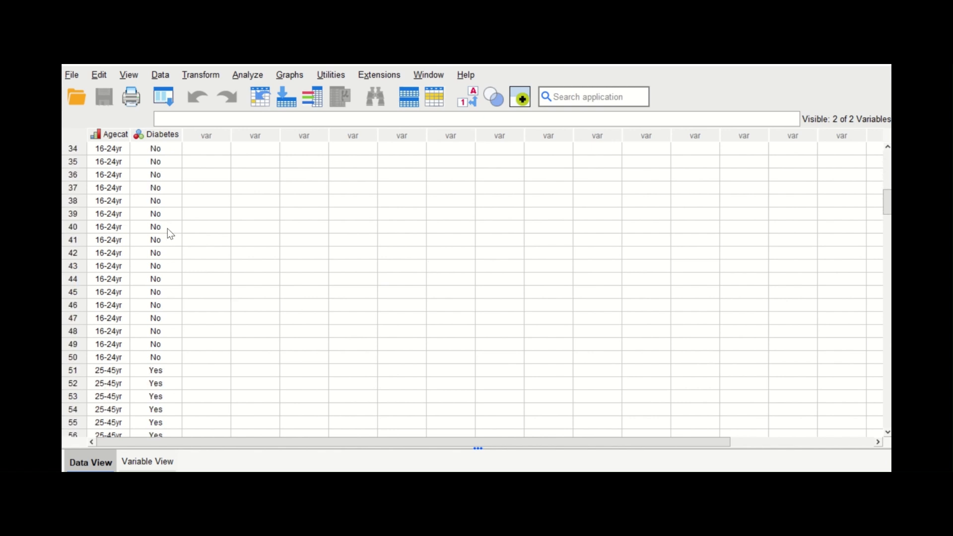
pyautogui.scroll(-20, 168, 232)
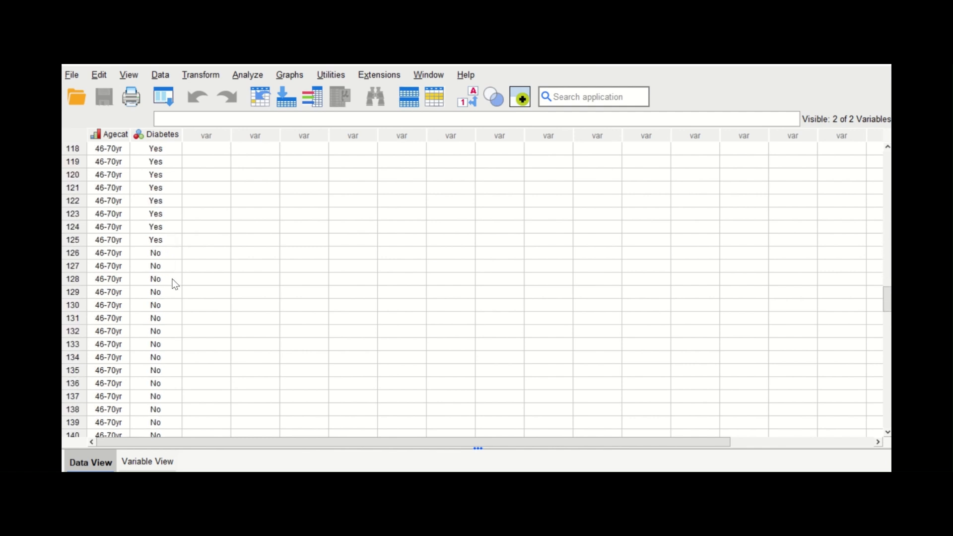
pyautogui.scroll(-20, 175, 284)
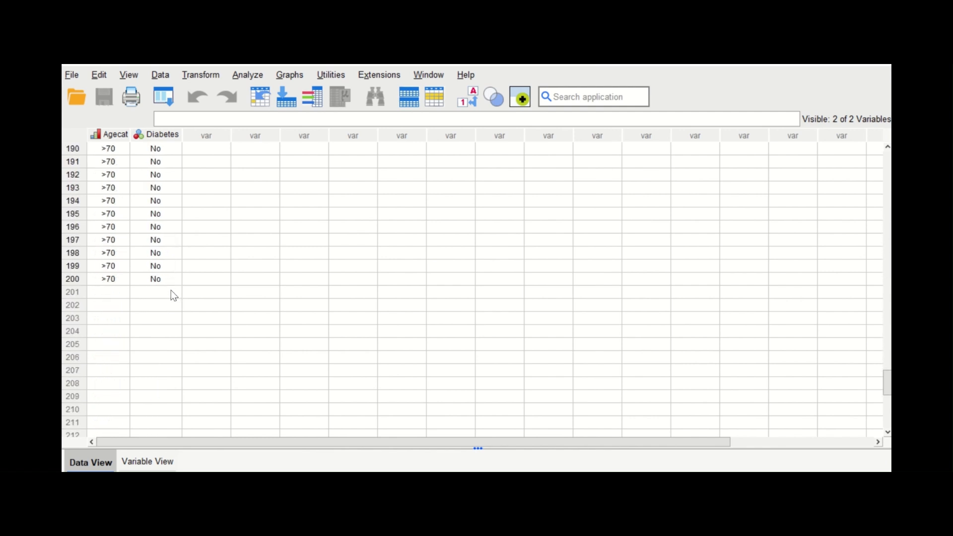
pyautogui.scroll(-2, 174, 295)
pyautogui.scroll(5, 207, 289)
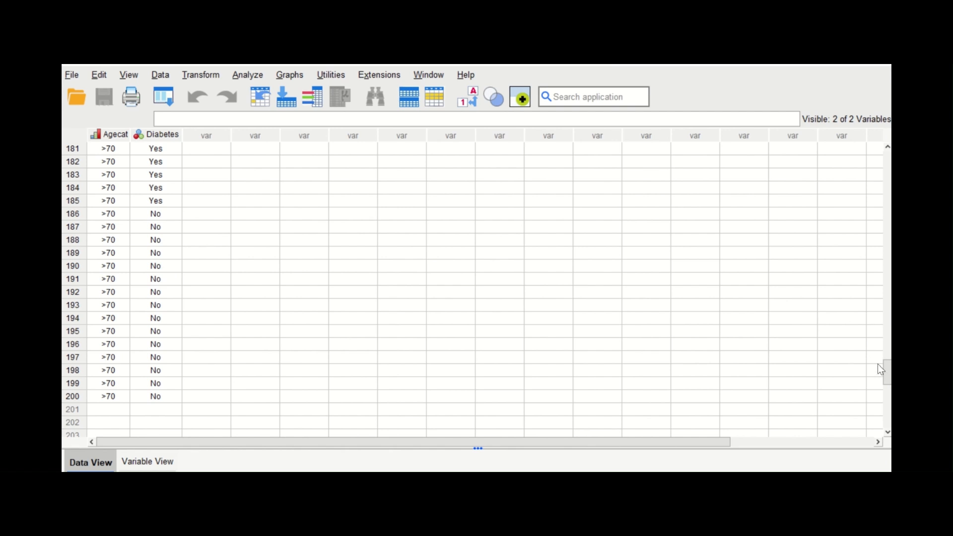
pyautogui.moveTo(881, 370); pyautogui.dragTo(886, 159)
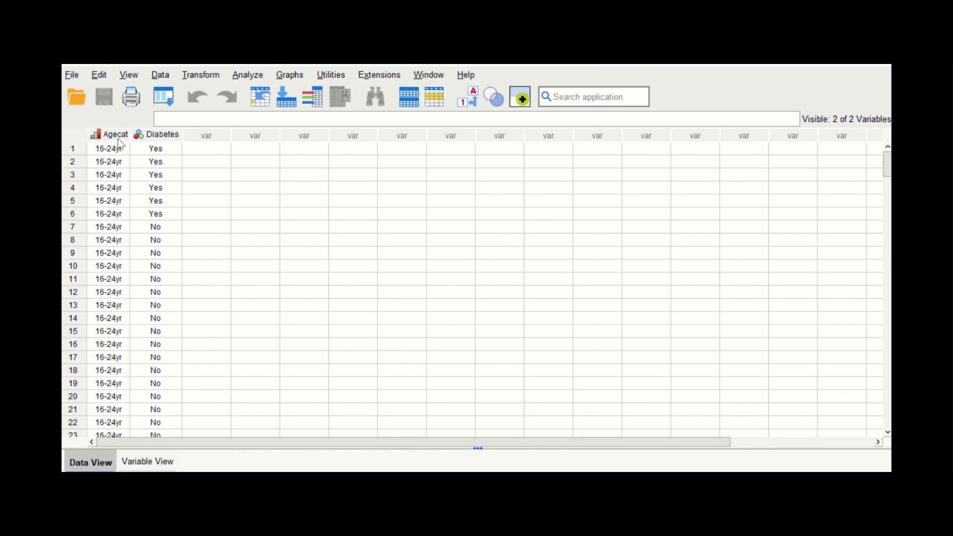
# Examine the age groups in Agecat and the Yes/No Diabetes values of the cases within them
pyautogui.moveTo(118, 139)
pyautogui.scroll(-20, 153, 206)
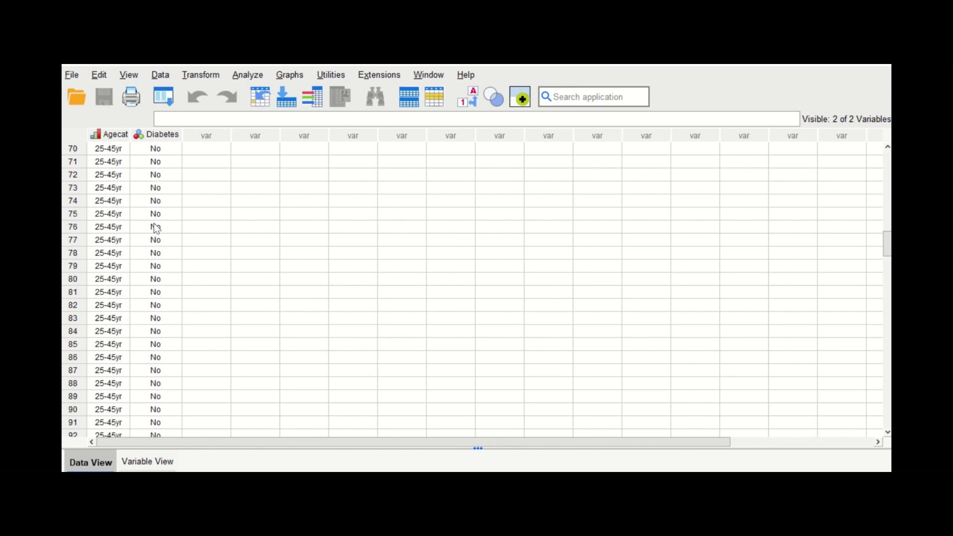
pyautogui.scroll(-12, 158, 268)
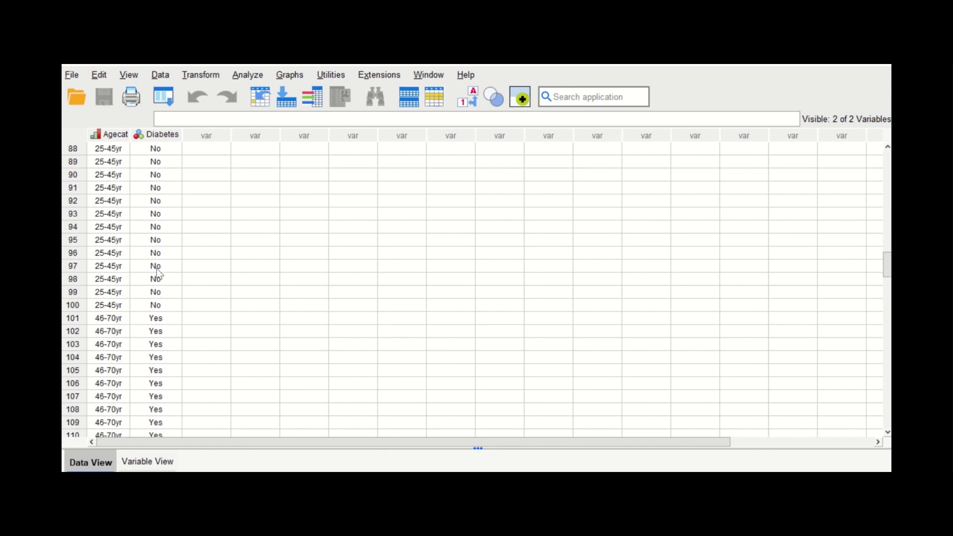
pyautogui.scroll(-8, 155, 268)
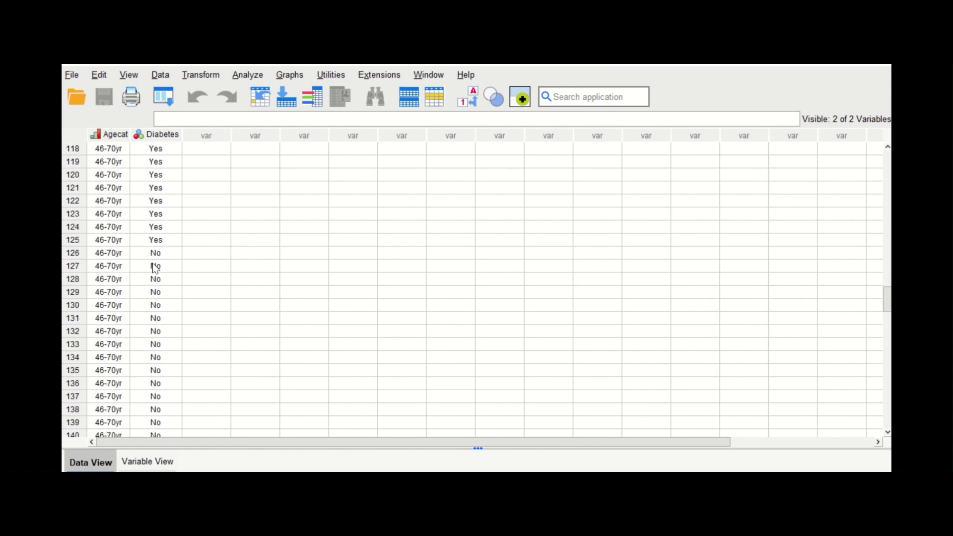
pyautogui.scroll(-3, 153, 269)
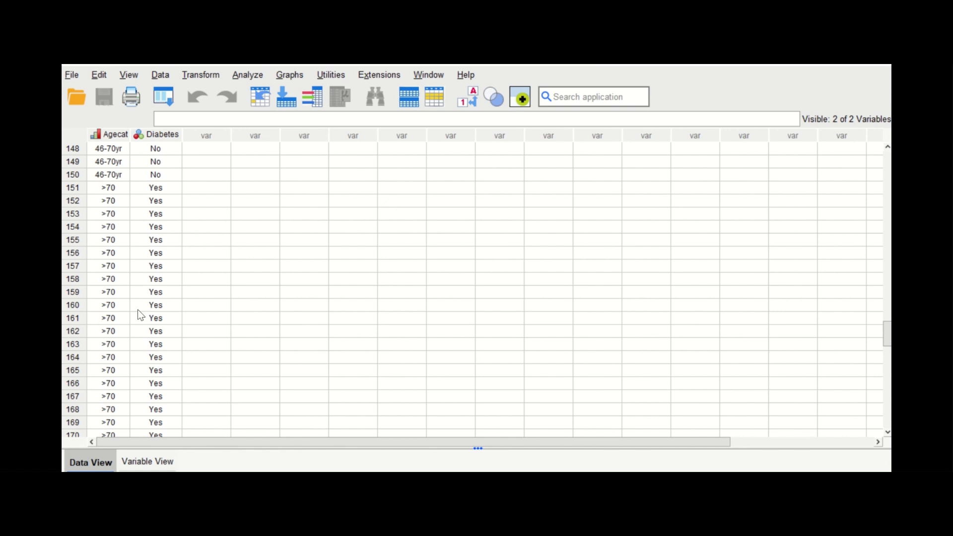
pyautogui.scroll(19, 138, 310)
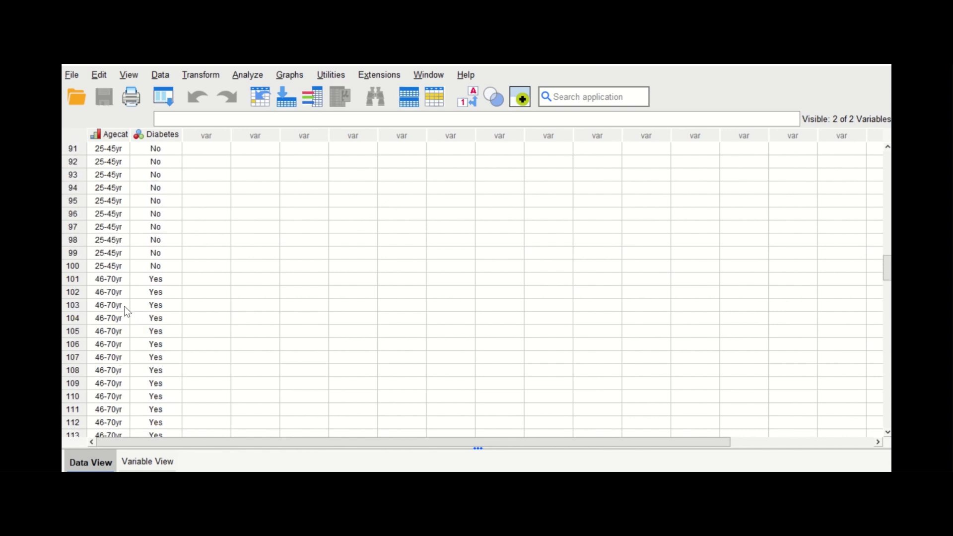
pyautogui.scroll(9, 114, 298)
pyautogui.scroll(5, 106, 278)
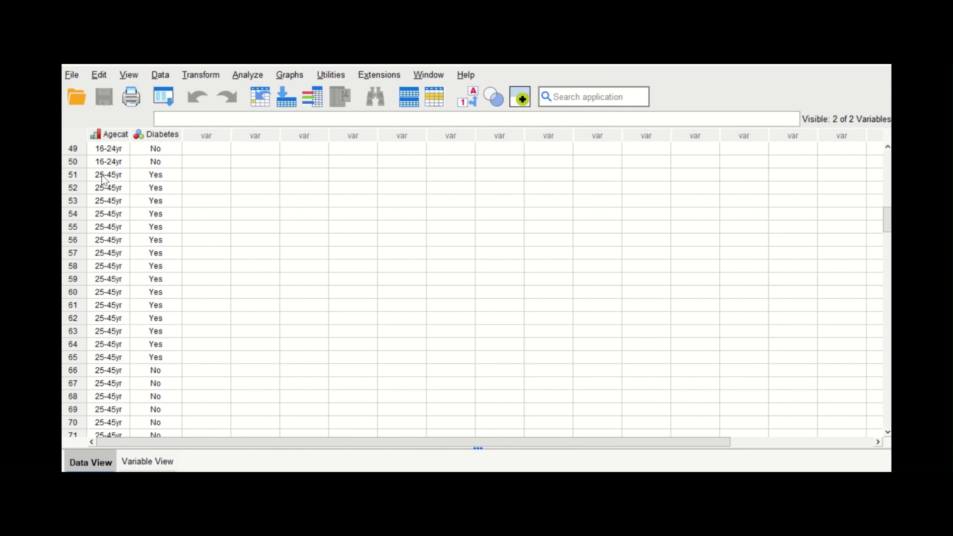
pyautogui.scroll(5, 103, 151)
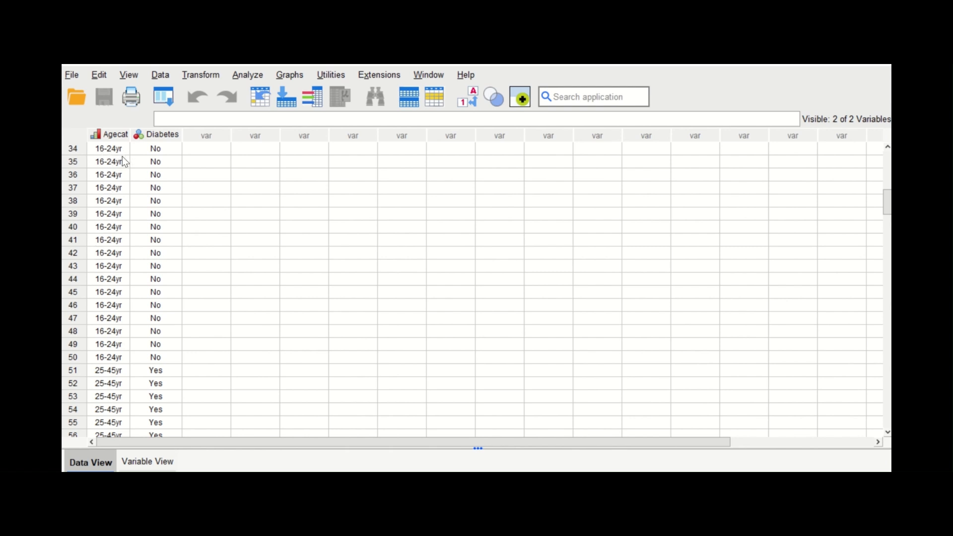
pyautogui.scroll(-11, 117, 192)
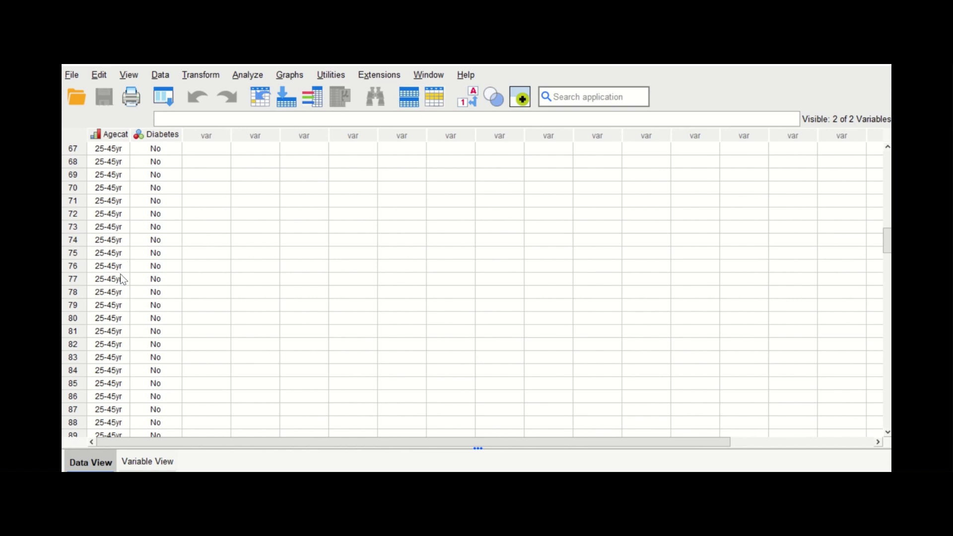
pyautogui.scroll(13, 117, 224)
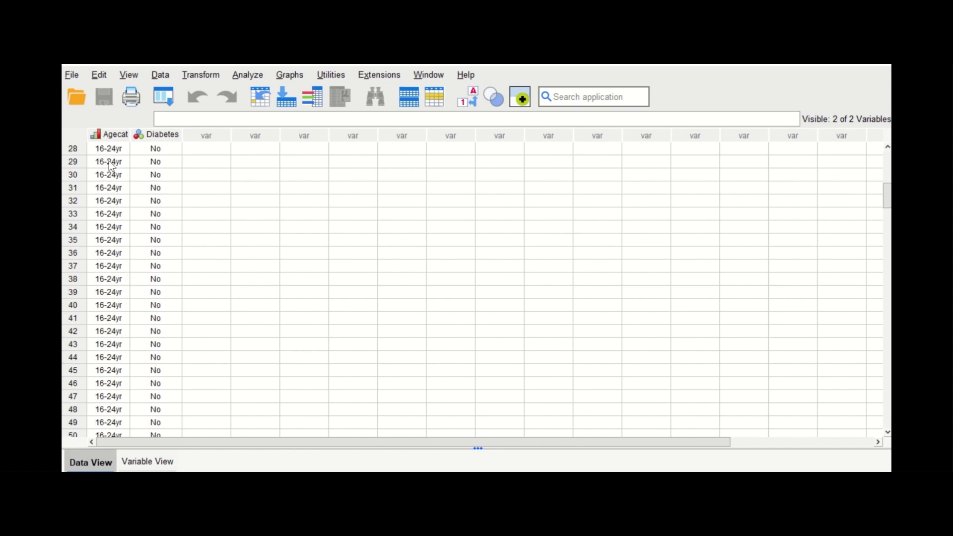
pyautogui.scroll(4, 101, 182)
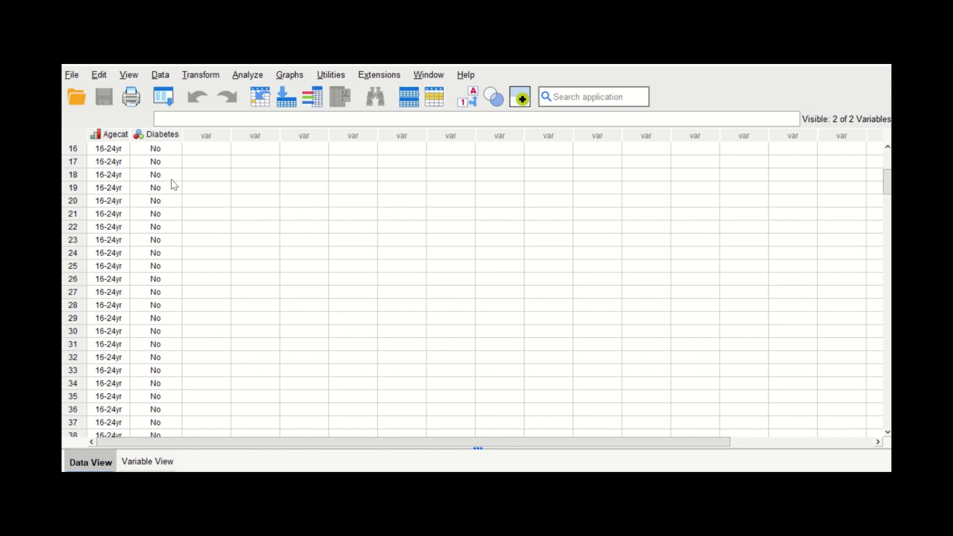
pyautogui.scroll(-9, 156, 219)
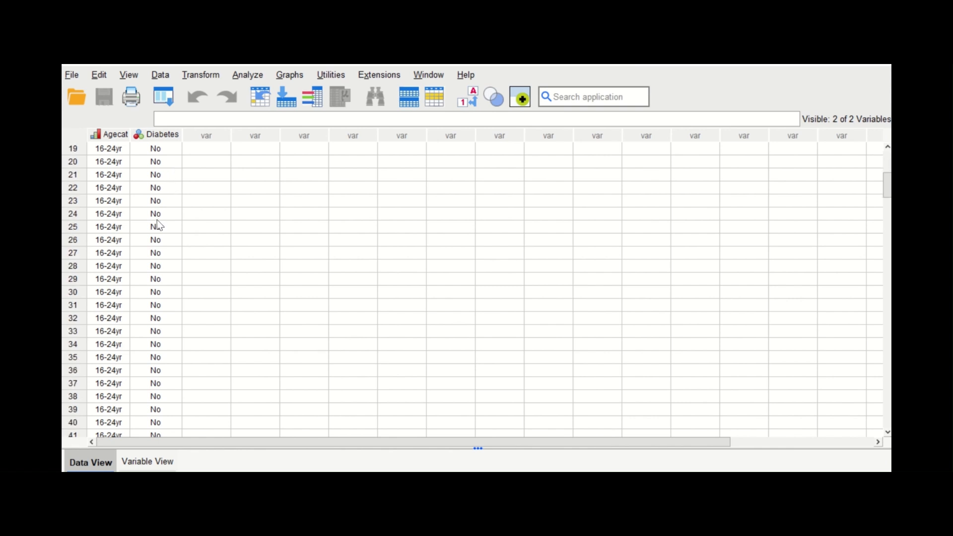
pyautogui.scroll(-4, 162, 299)
pyautogui.scroll(7, 163, 298)
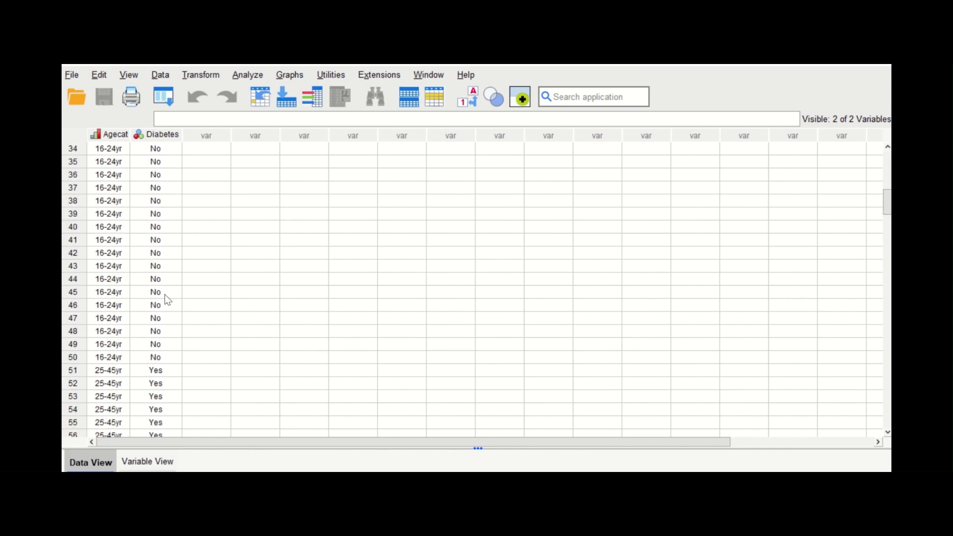
pyautogui.scroll(10, 166, 293)
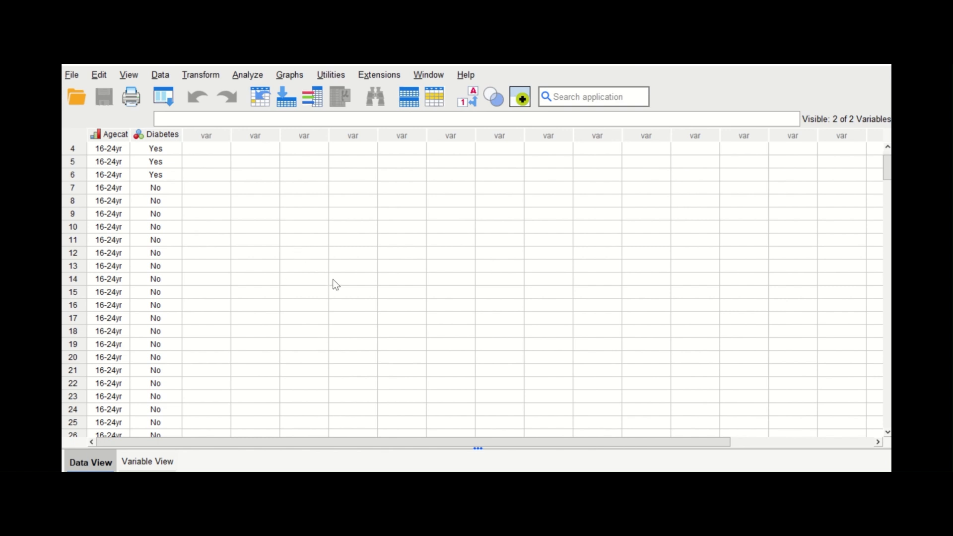
# Run a Frequencies analysis with frequency tables for Agecat and Diabetes after resetting the previous settings
pyautogui.click(254, 76)
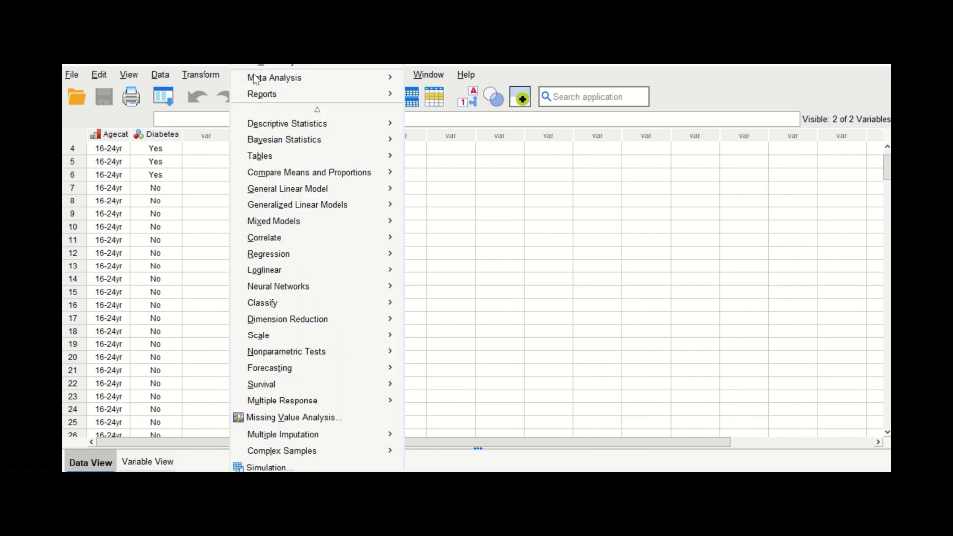
pyautogui.moveTo(269, 128)
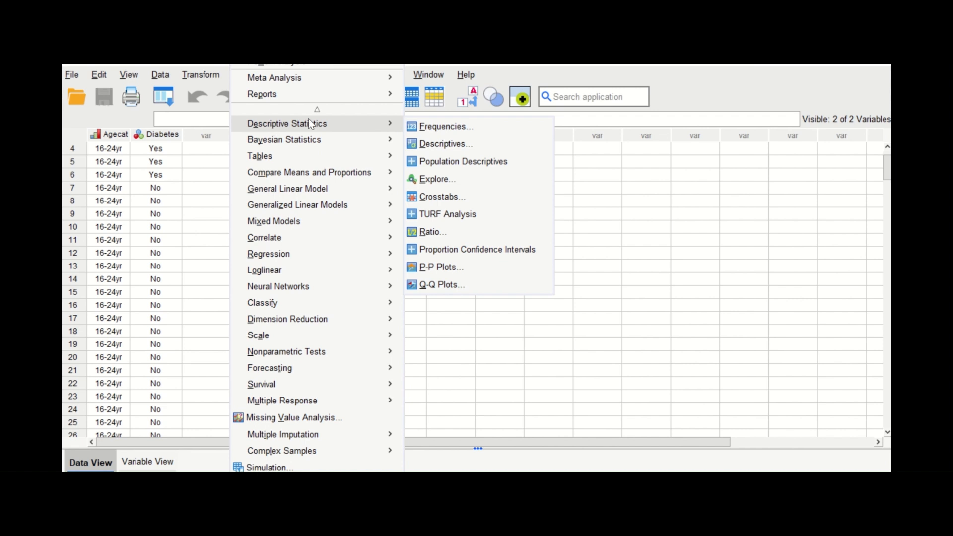
pyautogui.click(442, 128)
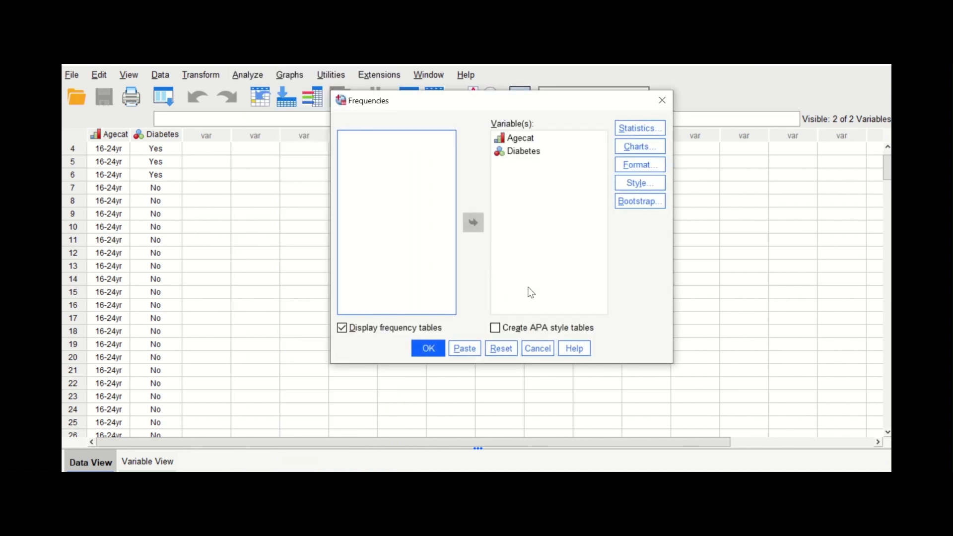
pyautogui.click(501, 348)
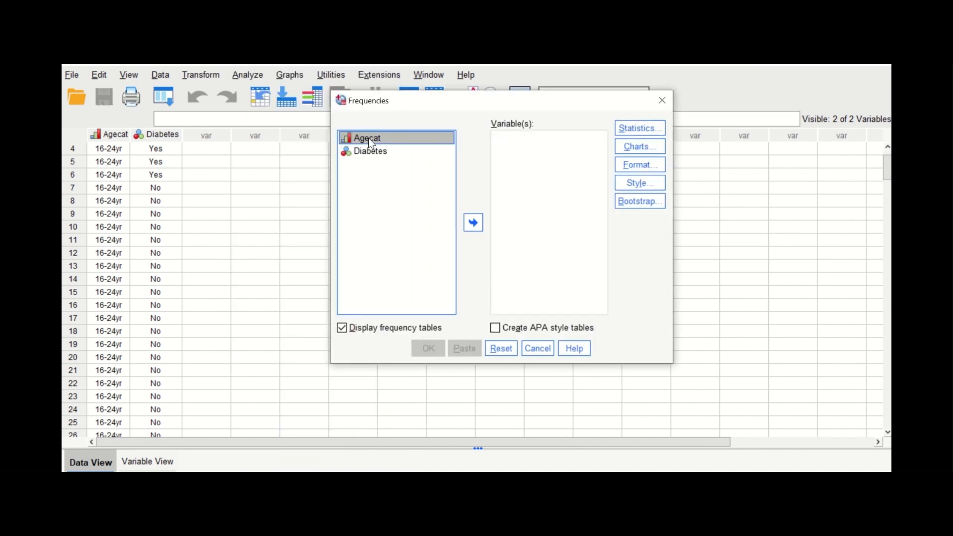
pyautogui.keyDown('shift'); pyautogui.click(369, 156); pyautogui.keyUp('shift')
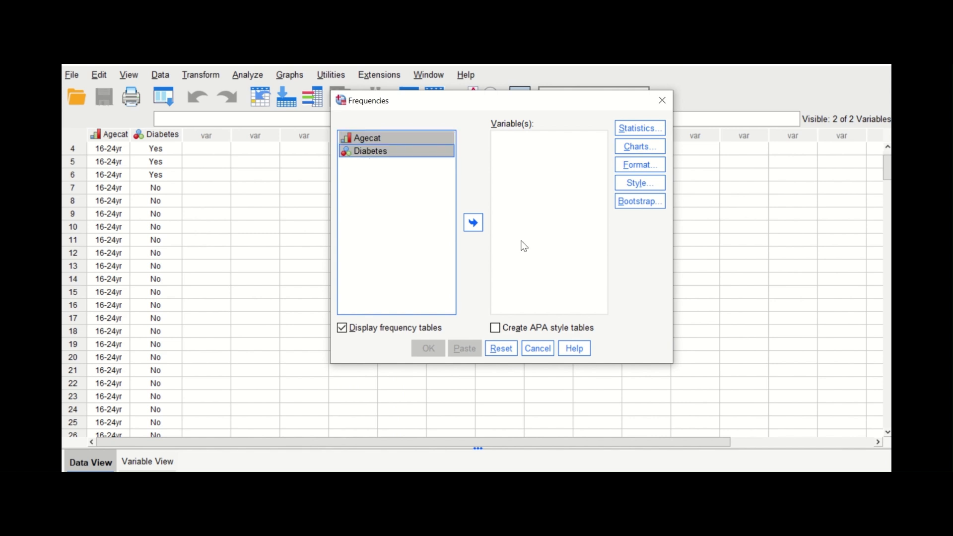
pyautogui.click(473, 222)
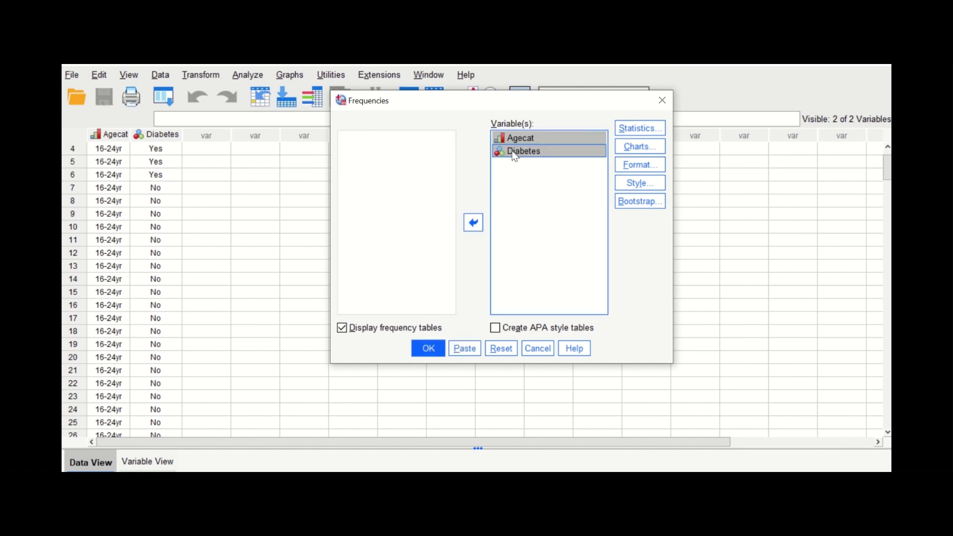
pyautogui.click(428, 348)
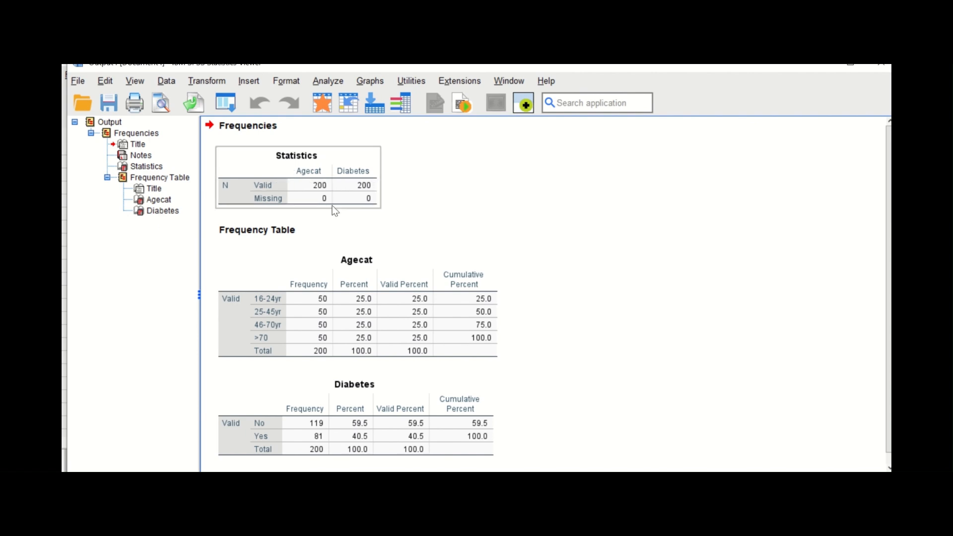
# Review the Agecat and Diabetes frequency tables and close the output without saving it
pyautogui.scroll(-1, 558, 204)
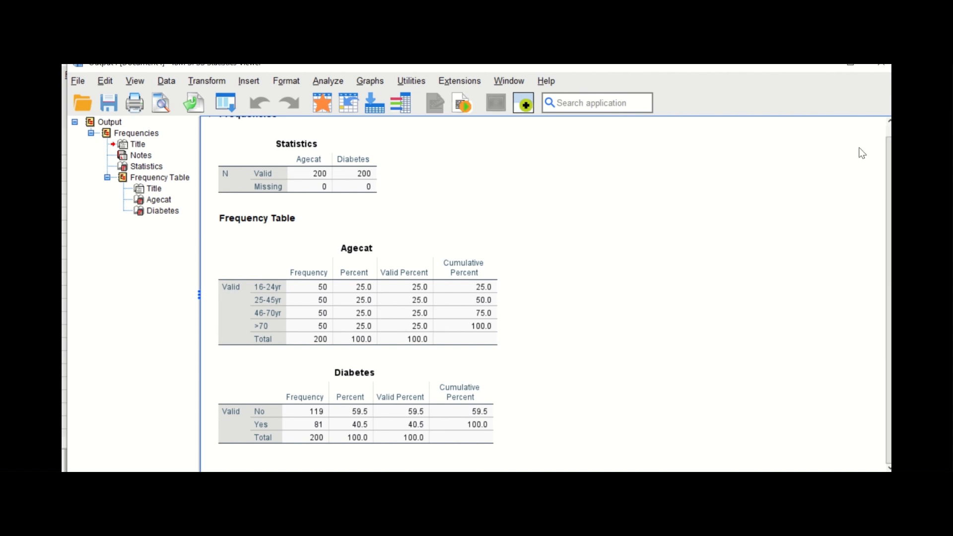
pyautogui.click(882, 74)
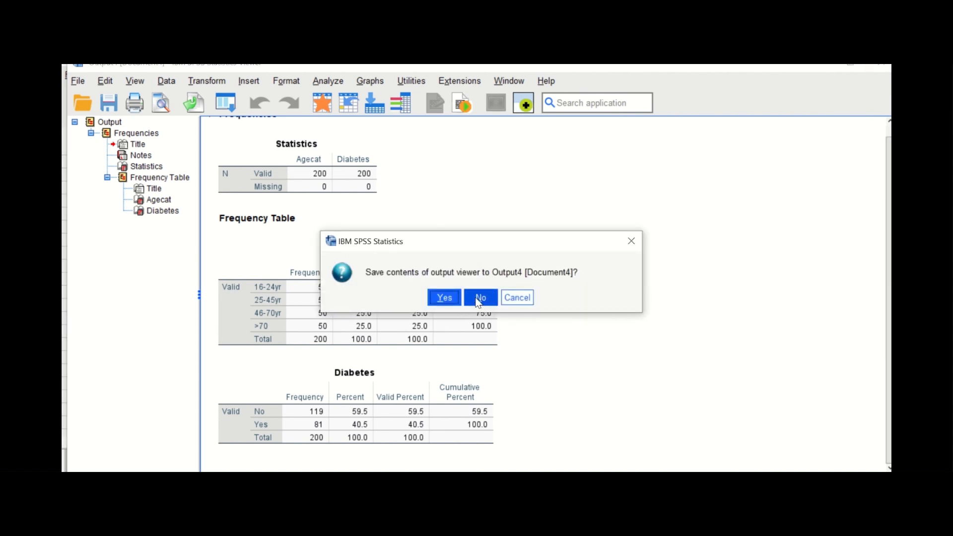
pyautogui.click(479, 300)
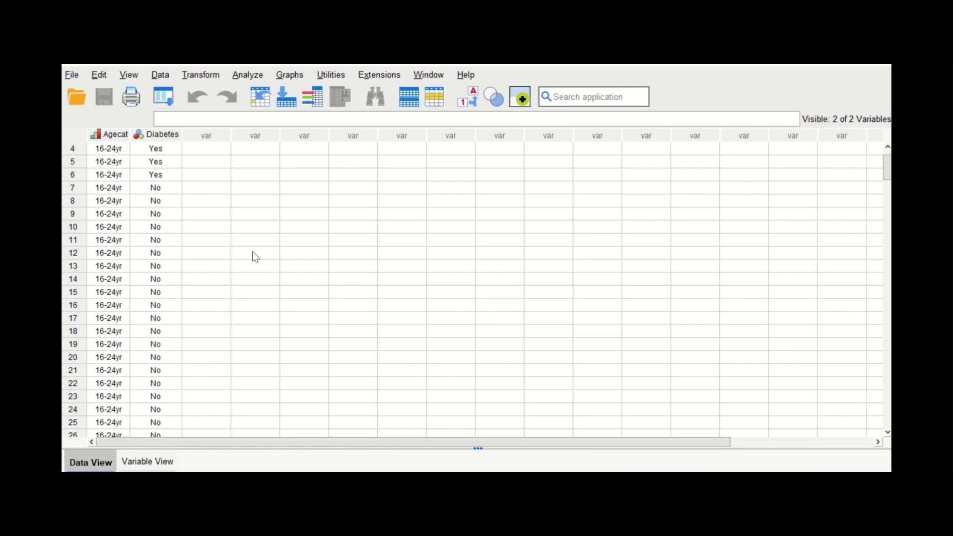
# Check the value labels defined for Agecat and Diabetes, leaving them as they are, and return to the case data
pyautogui.click(148, 461)
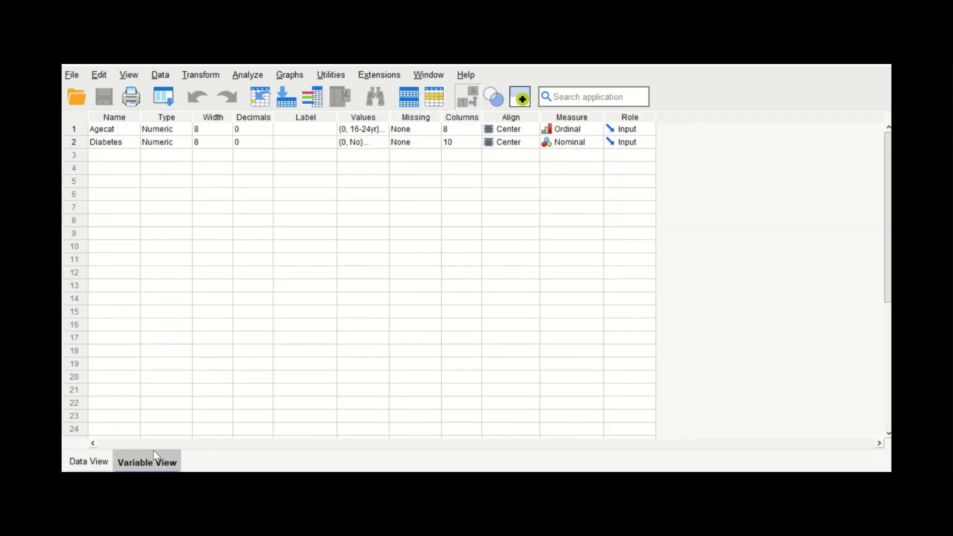
pyautogui.click(383, 129)
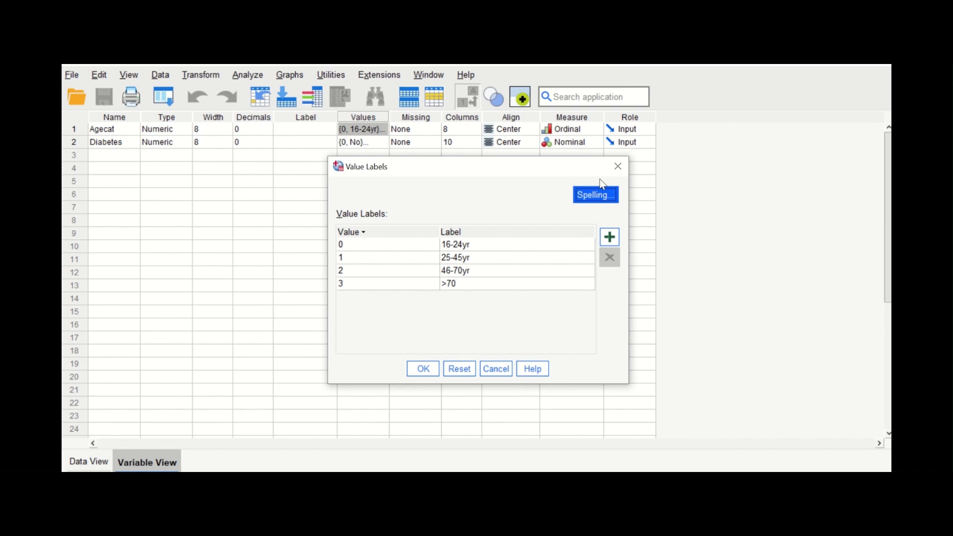
pyautogui.click(624, 172)
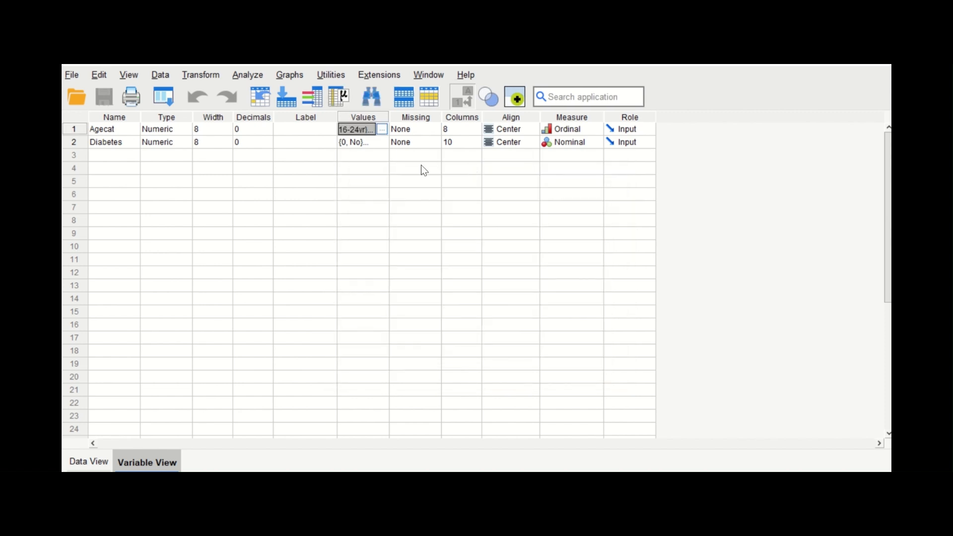
pyautogui.doubleClick(379, 143)
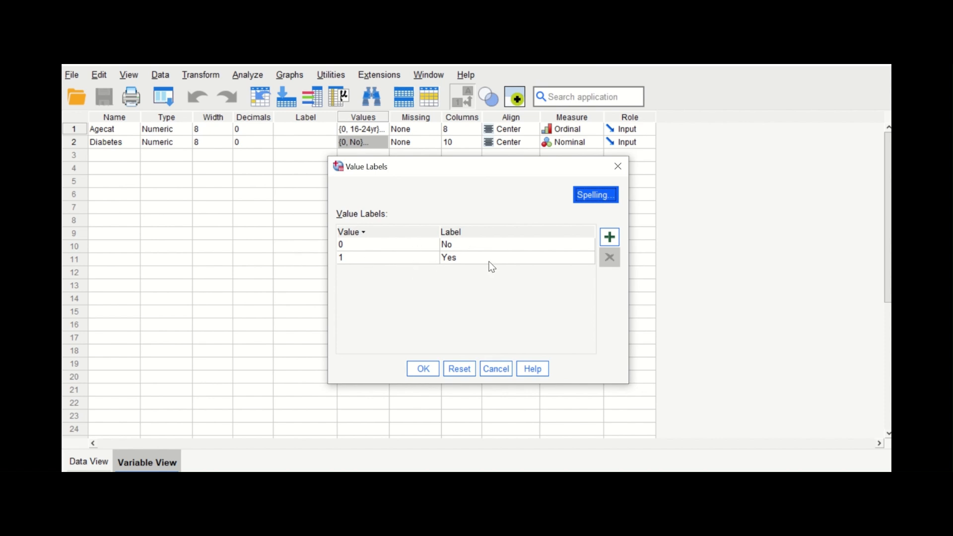
pyautogui.click(617, 166)
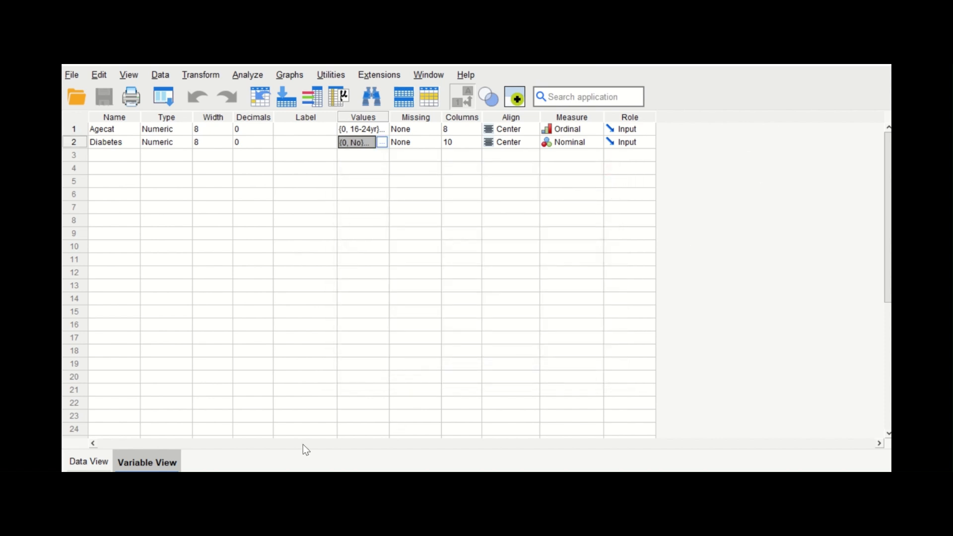
pyautogui.click(91, 459)
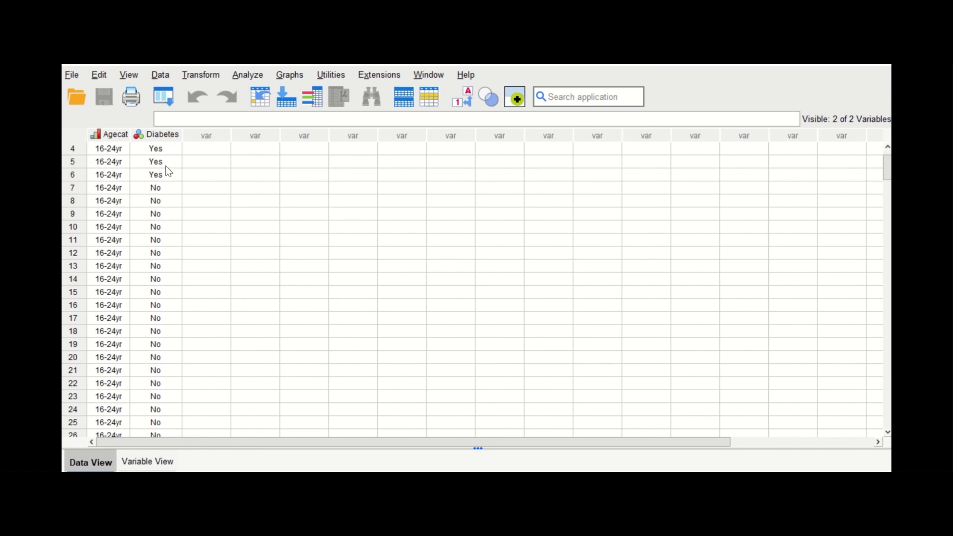
# Set up a binary logistic regression, reset to default settings, with Diabetes as the dependent variable and Agecat as the covariate
pyautogui.click(261, 79)
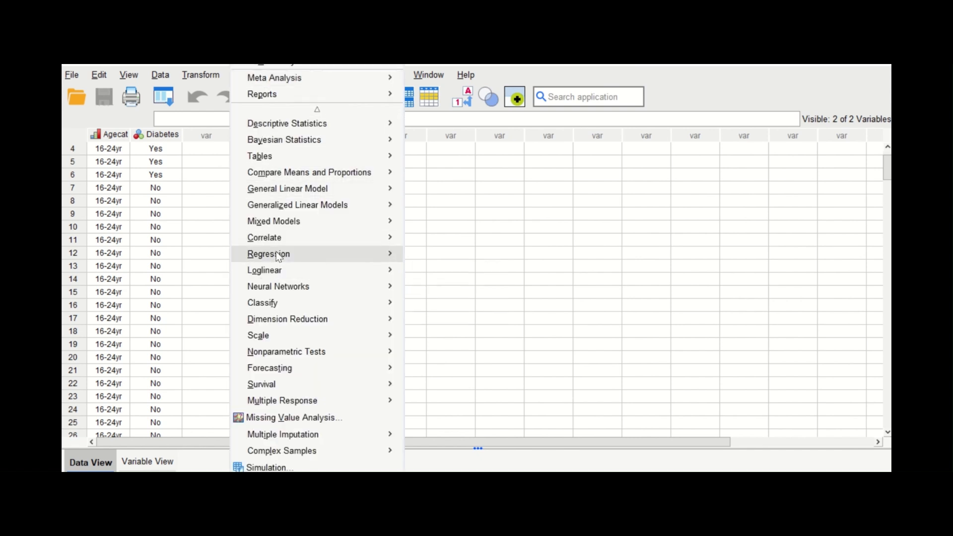
pyautogui.moveTo(277, 253)
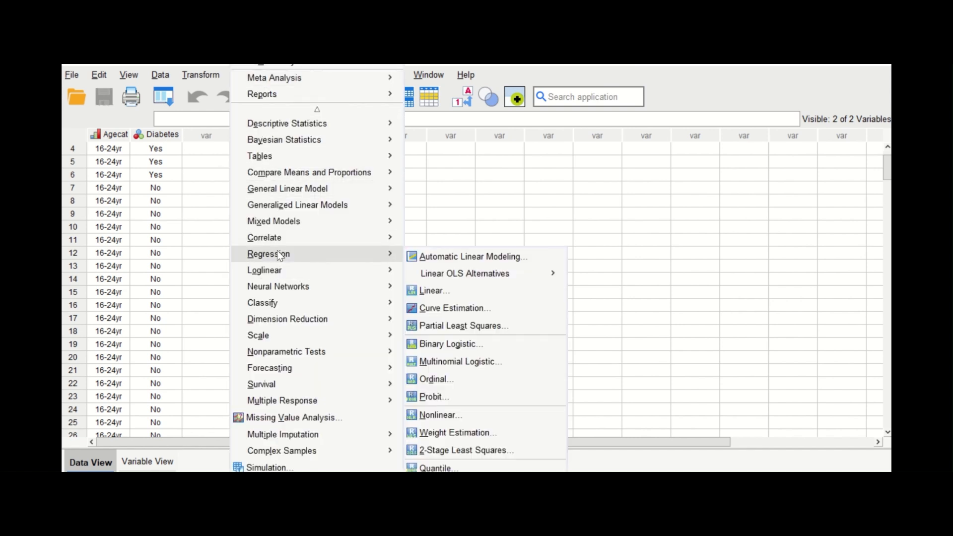
pyautogui.click(482, 348)
pyautogui.click(355, 390)
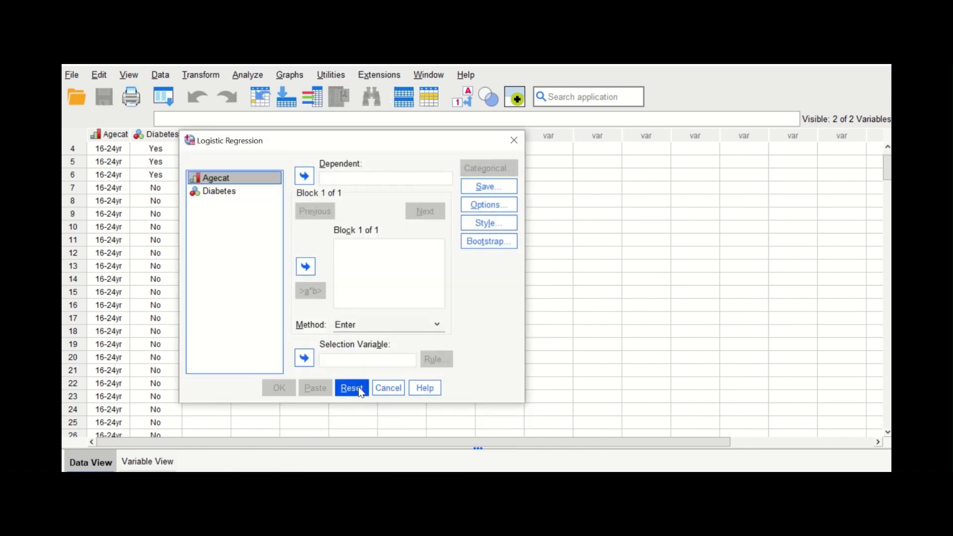
pyautogui.click(215, 192)
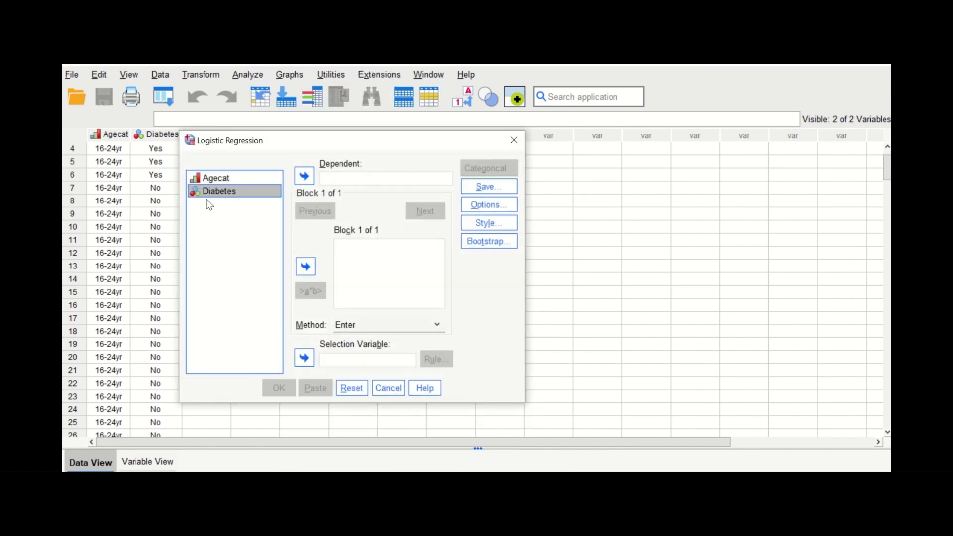
pyautogui.click(305, 176)
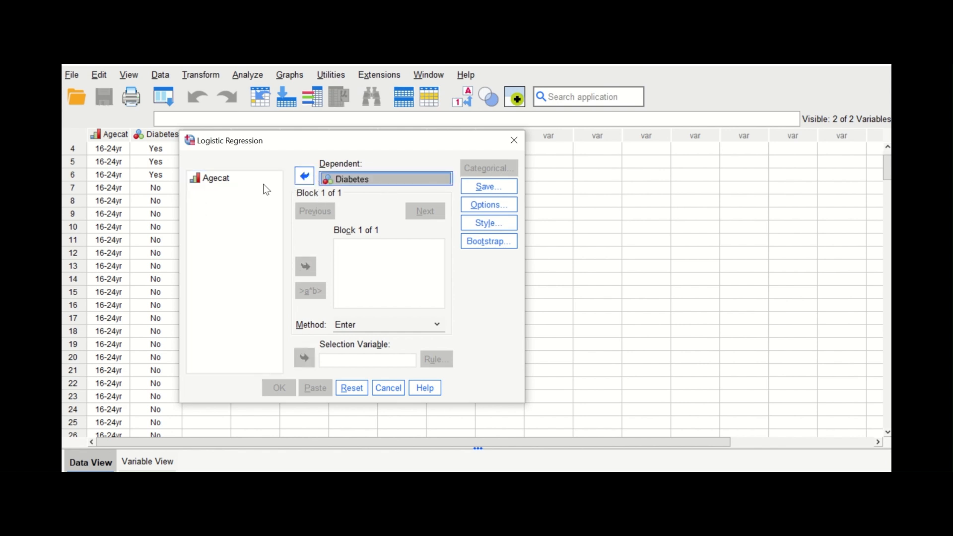
pyautogui.click(223, 185)
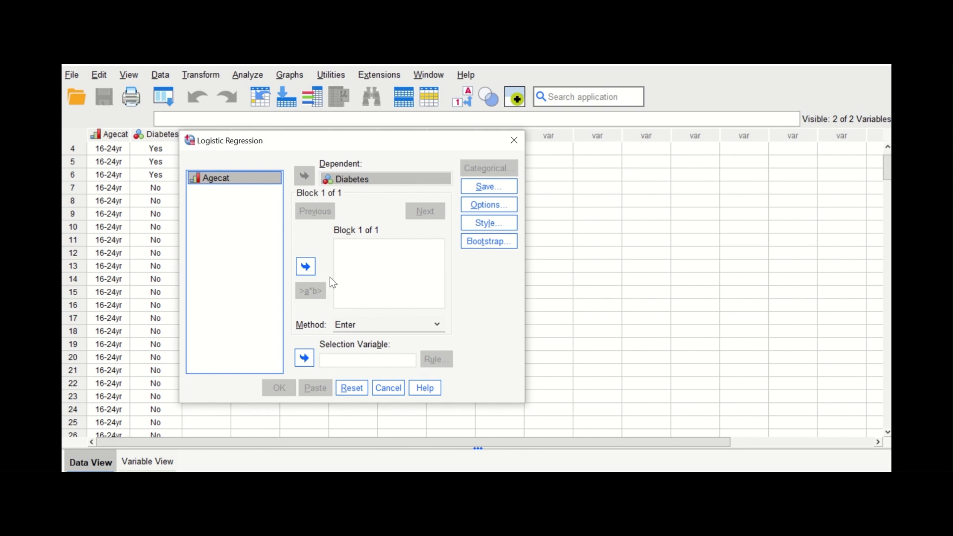
pyautogui.click(305, 267)
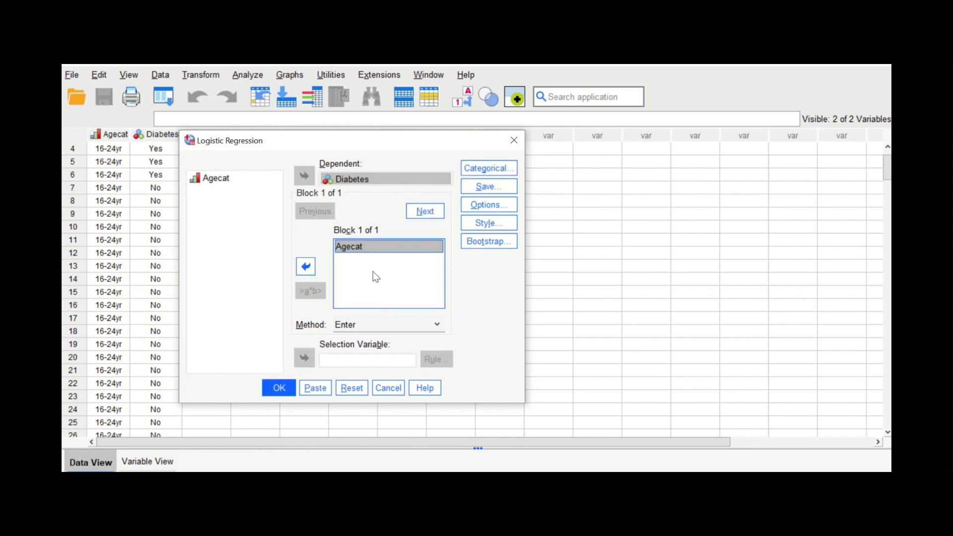
pyautogui.moveTo(368, 147); pyautogui.dragTo(434, 159)
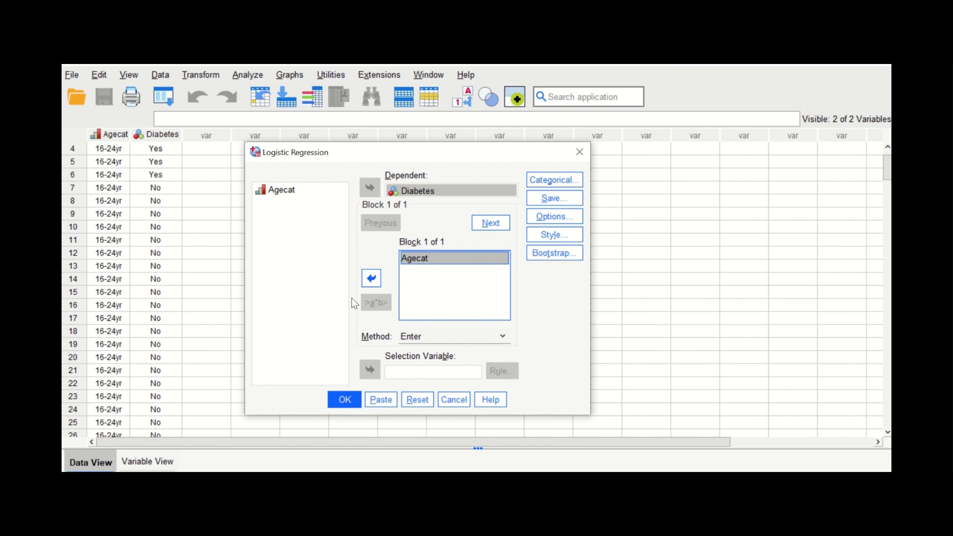
# Define Agecat as a categorical covariate with the Indicator contrast and the first category as reference
pyautogui.click(555, 180)
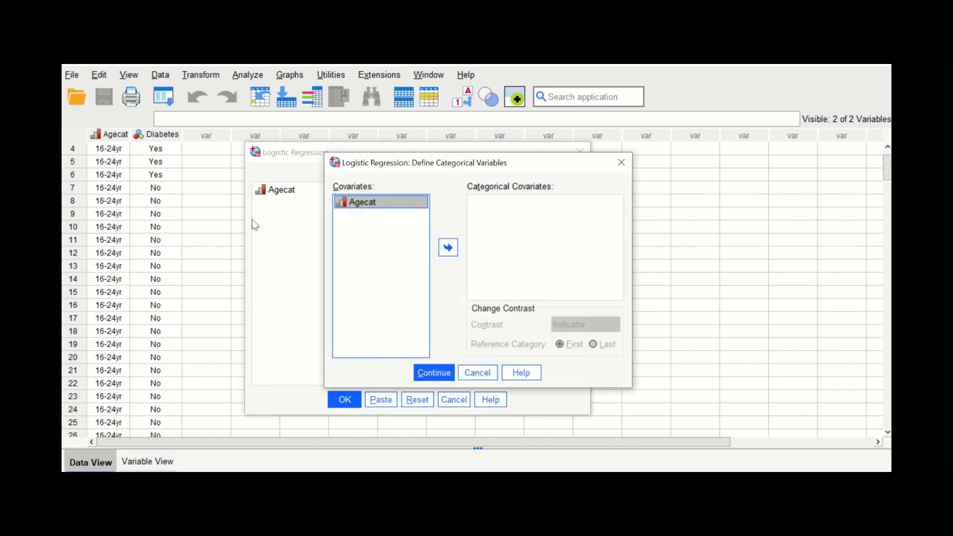
pyautogui.click(449, 248)
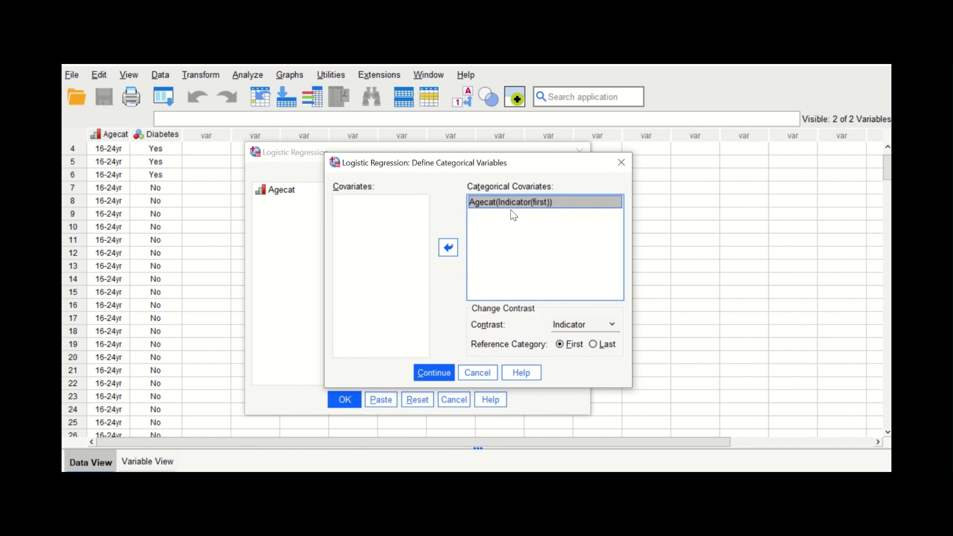
pyautogui.click(435, 374)
# Include classification plots, Hosmer-Lemeshow goodness-of-fit and the 95% CI for exp(B) in the regression options, and run the analysis
pyautogui.click(572, 217)
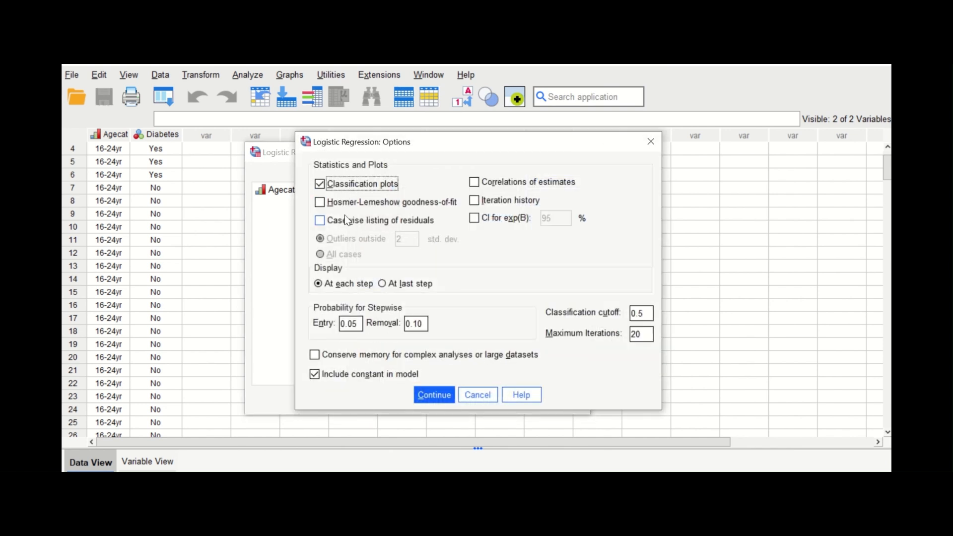
pyautogui.click(348, 202)
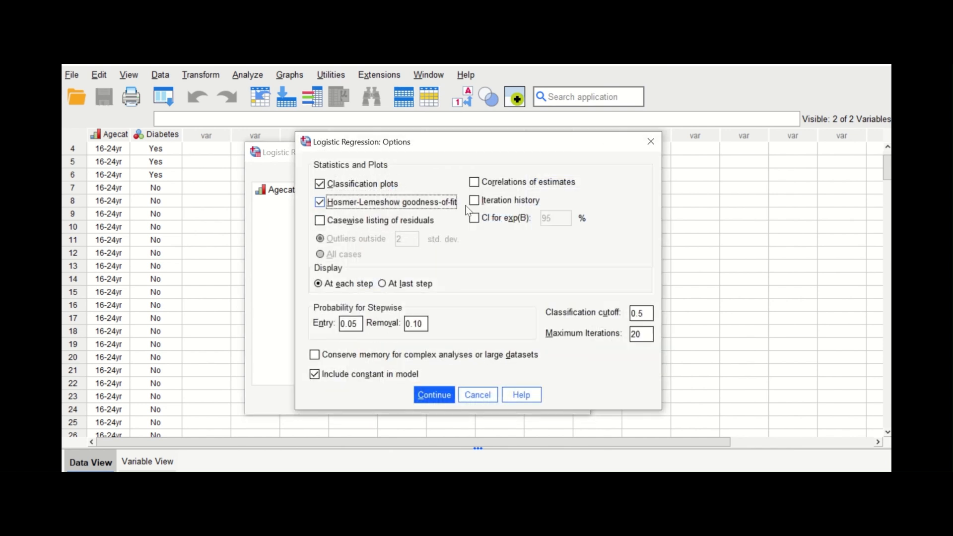
pyautogui.click(475, 221)
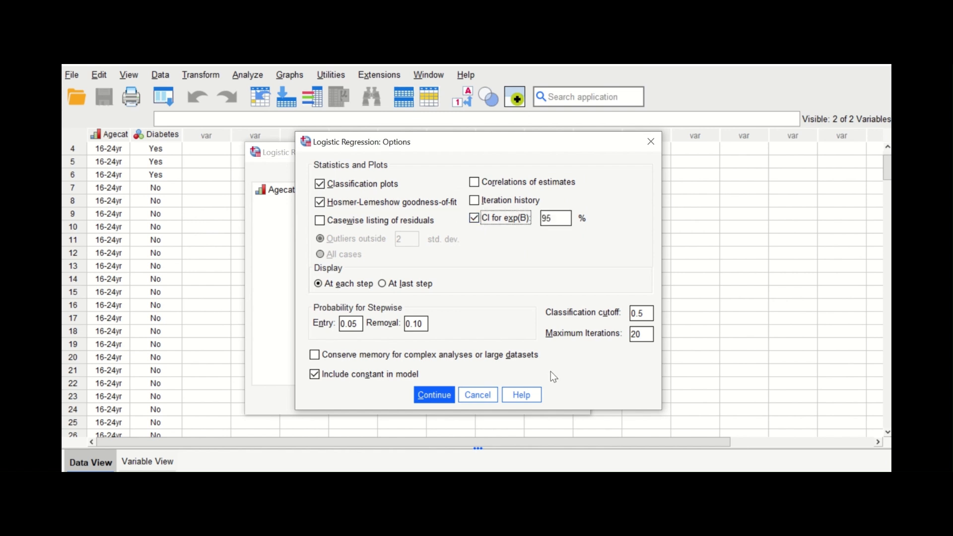
pyautogui.click(438, 400)
pyautogui.click(342, 398)
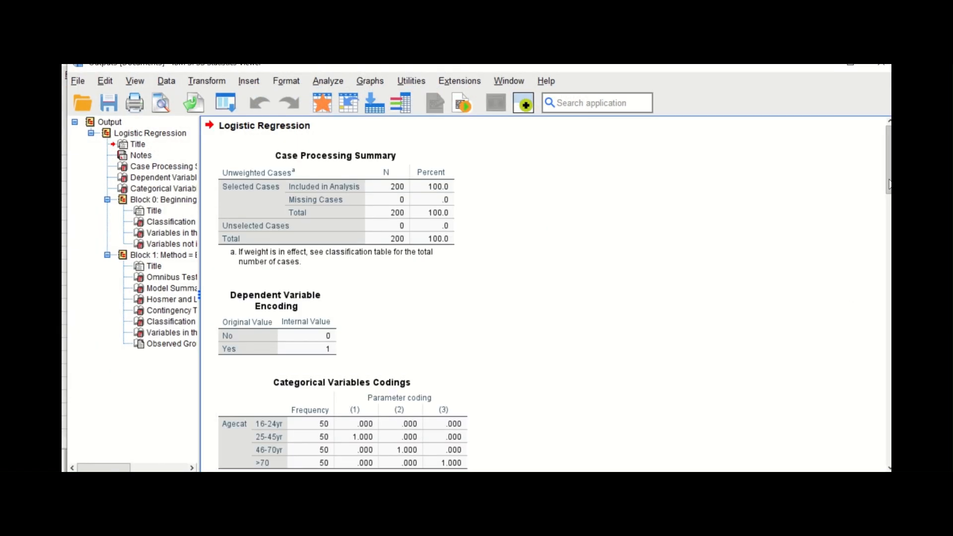
# Skim the whole regression output, then examine the case summary, the Diabetes and Agecat codings, and the Block 0 tables
pyautogui.moveTo(889, 187); pyautogui.dragTo(874, 454)
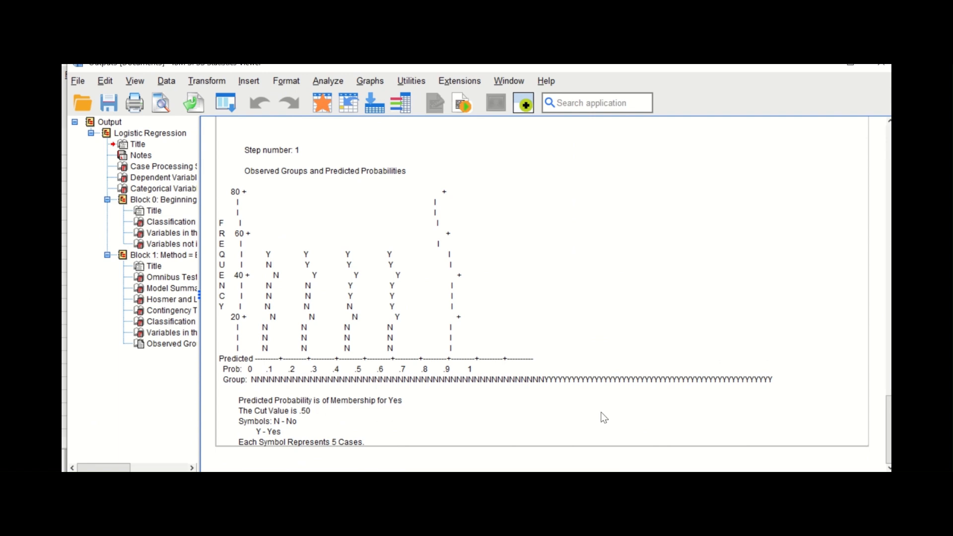
pyautogui.scroll(15, 648, 406)
pyautogui.scroll(8, 649, 406)
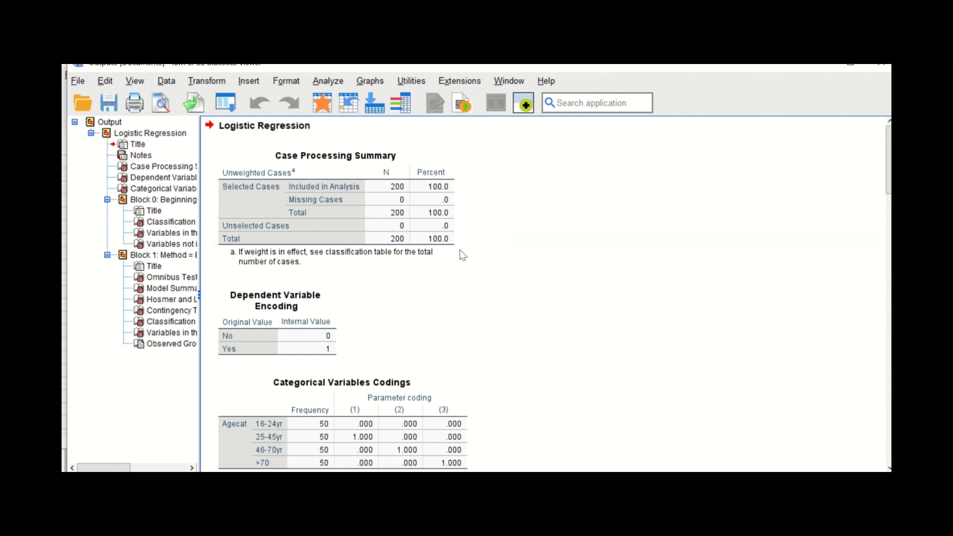
pyautogui.scroll(-3, 303, 285)
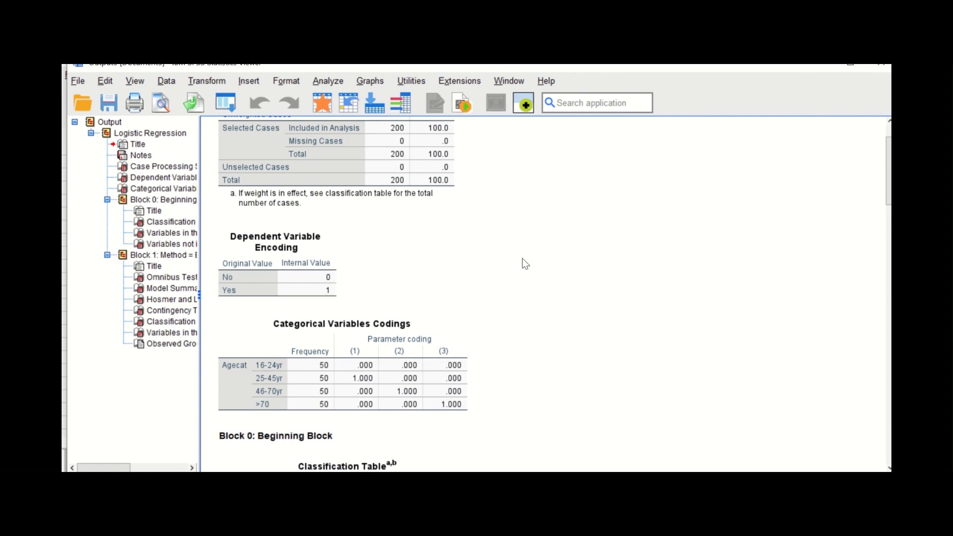
pyautogui.scroll(-3, 532, 270)
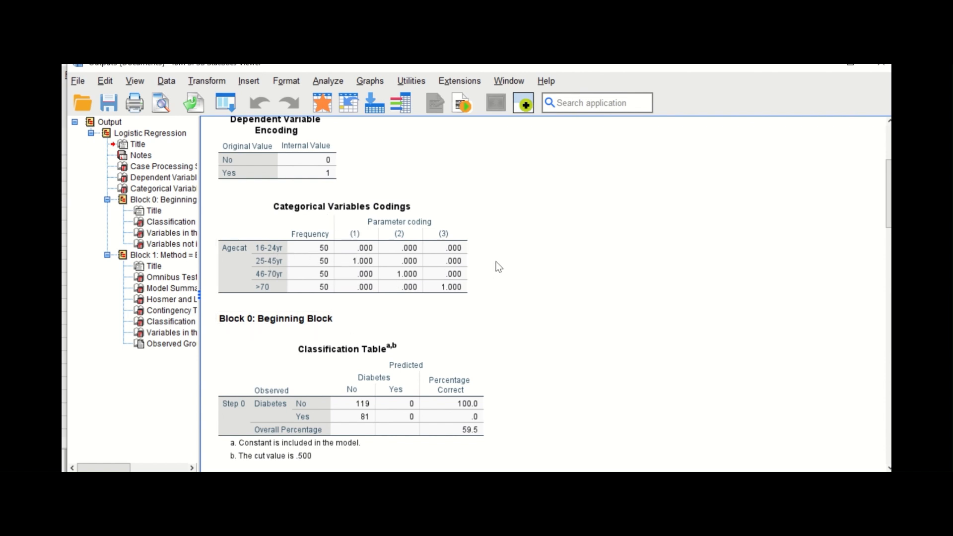
pyautogui.scroll(-3, 519, 250)
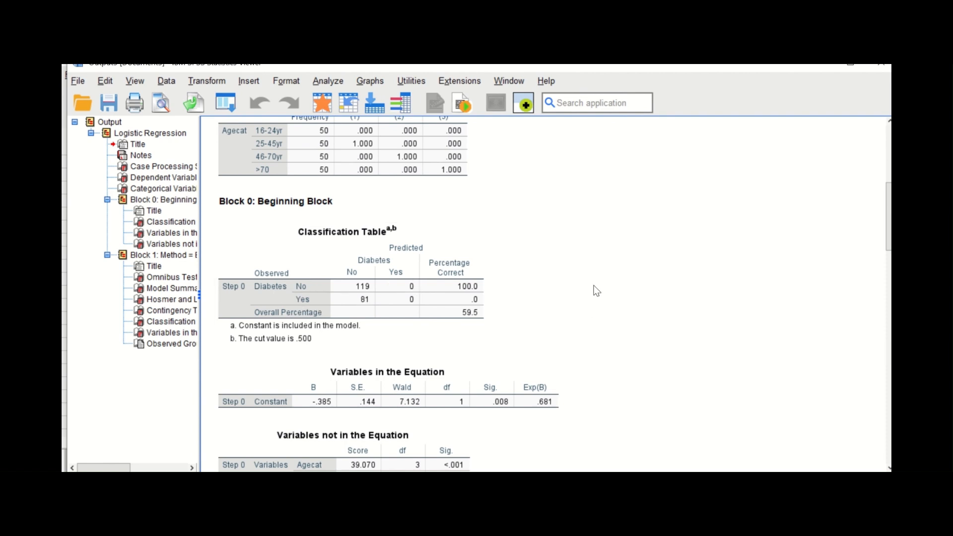
pyautogui.scroll(-3, 594, 292)
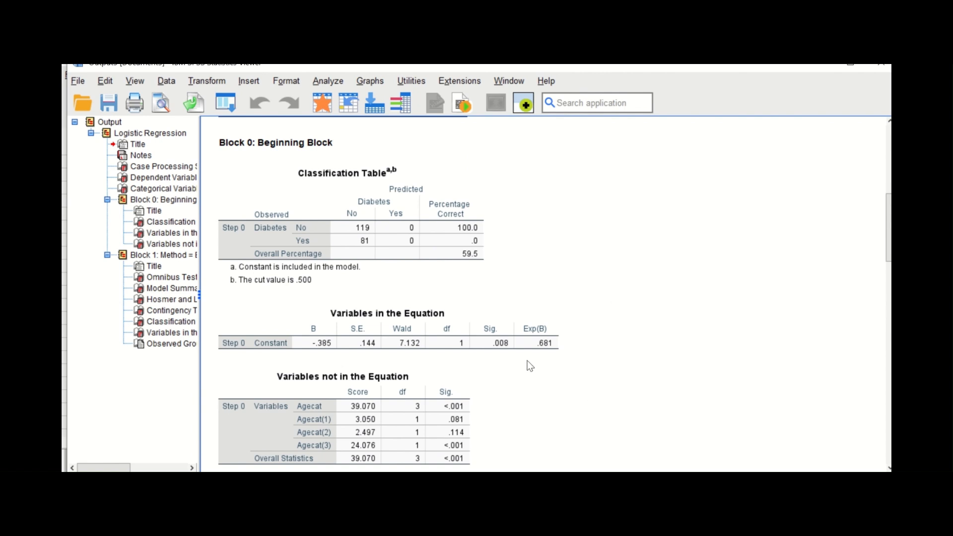
pyautogui.scroll(-3, 530, 362)
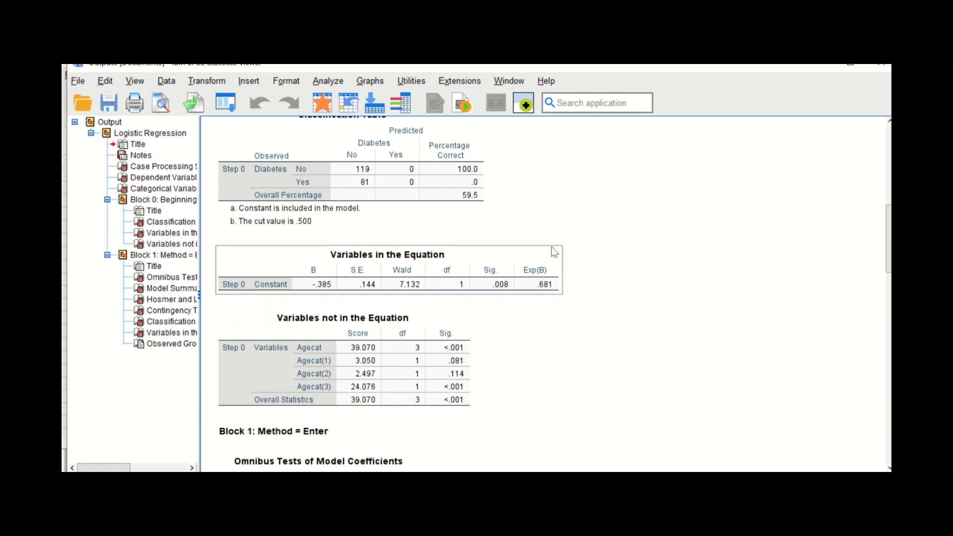
pyautogui.scroll(-2, 509, 338)
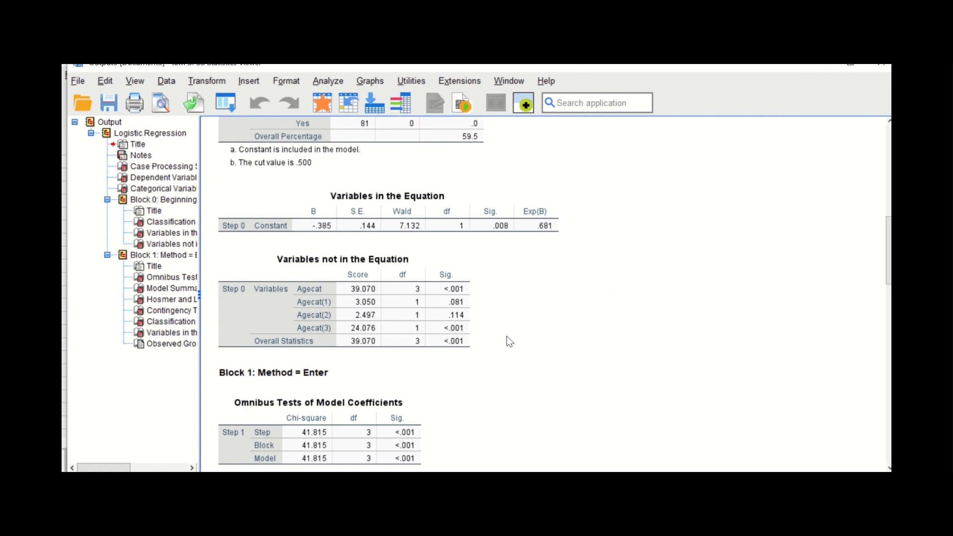
# Examine the Block 1 output for Agecat, from the omnibus tests, model summary and Hosmer-Lemeshow tables to the classification table and the odds ratios with confidence intervals
pyautogui.scroll(-2, 510, 341)
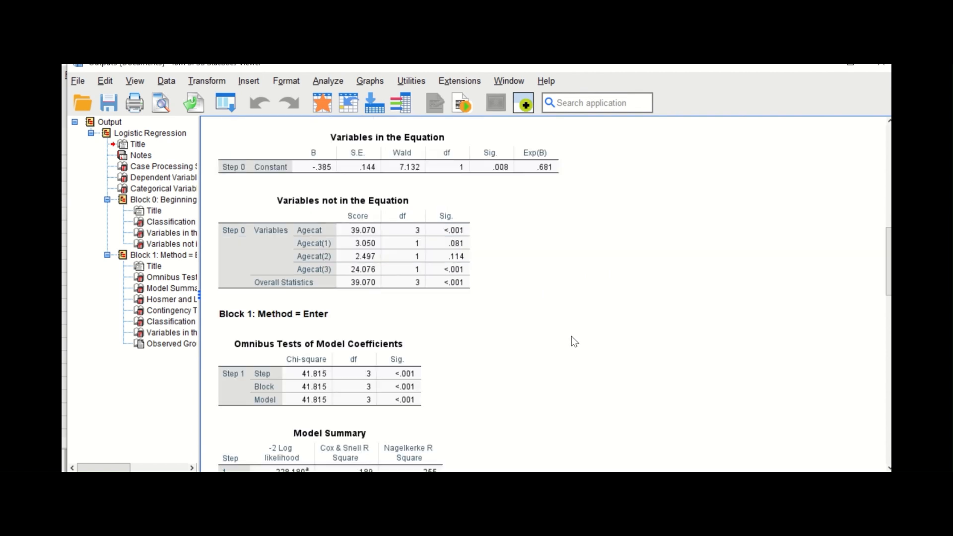
pyautogui.scroll(-2, 571, 337)
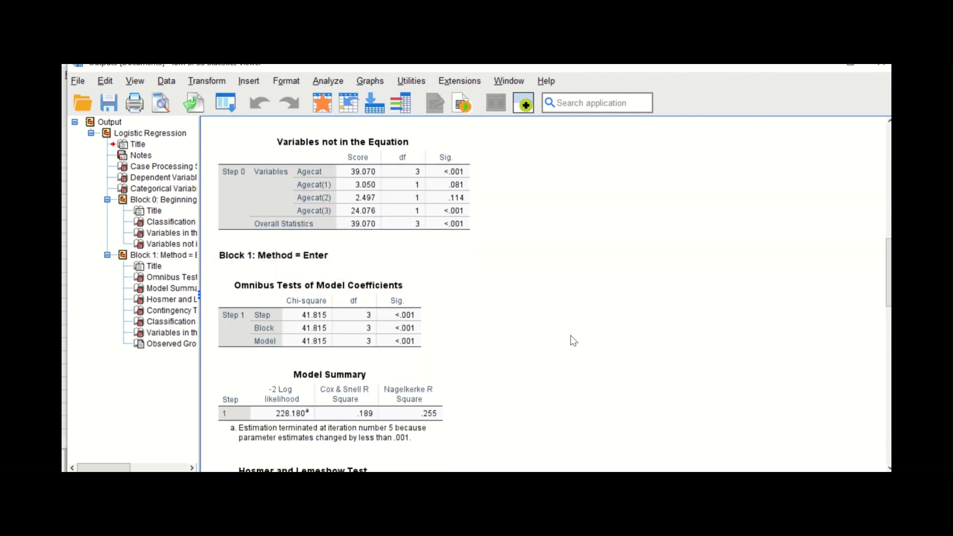
pyautogui.scroll(-2, 362, 318)
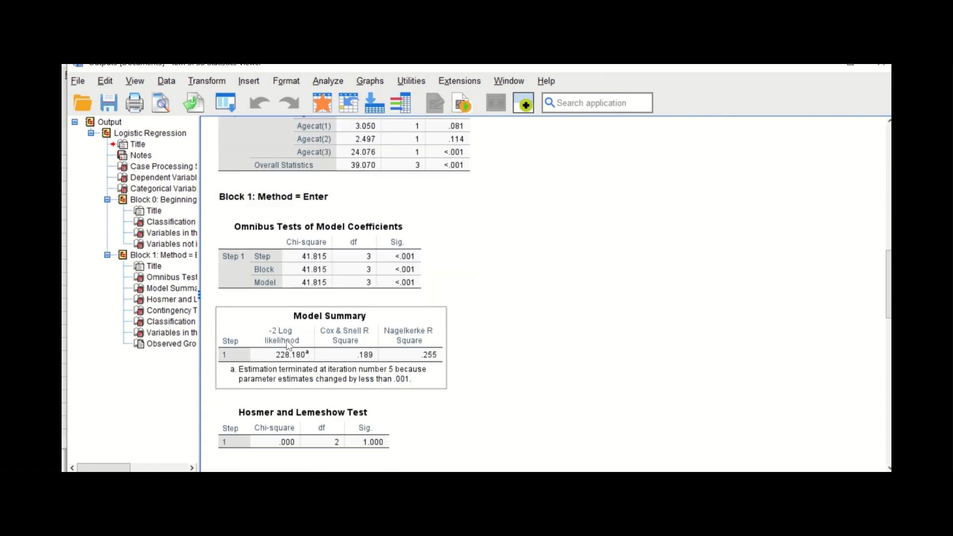
pyautogui.scroll(-2, 399, 312)
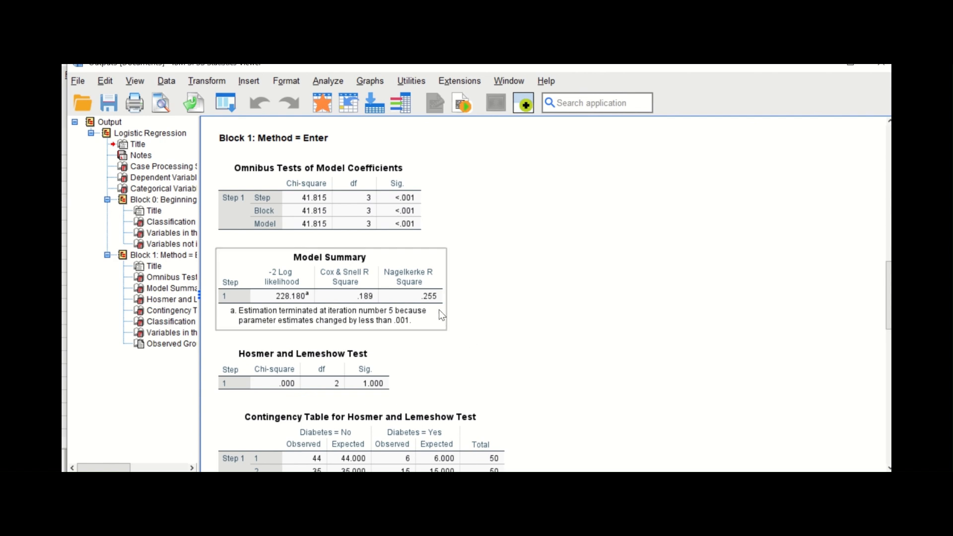
pyautogui.scroll(-4, 455, 329)
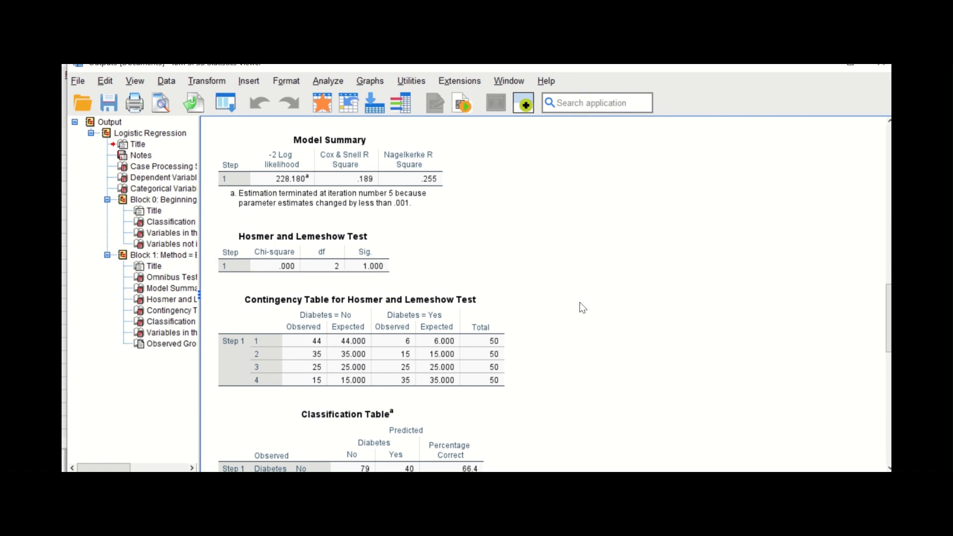
pyautogui.scroll(-6, 601, 300)
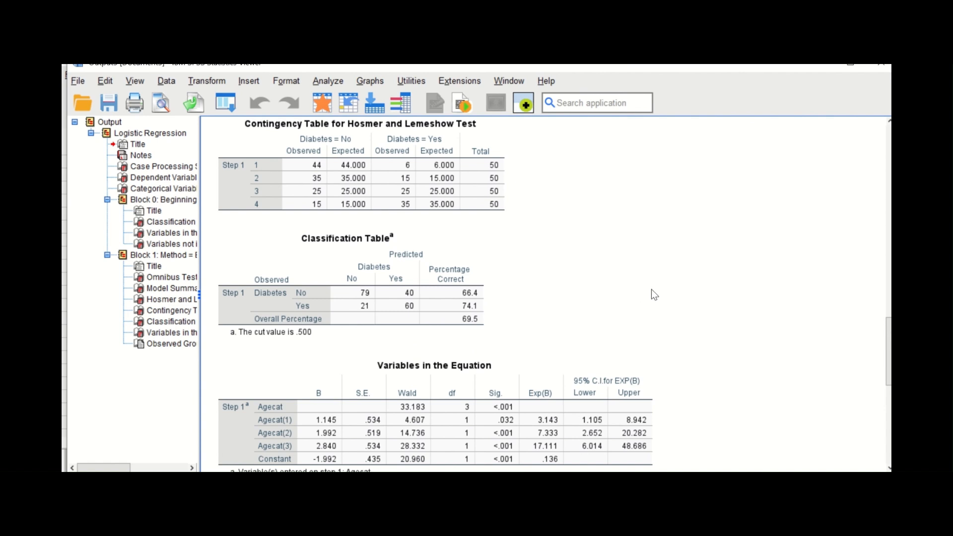
pyautogui.scroll(-4, 655, 294)
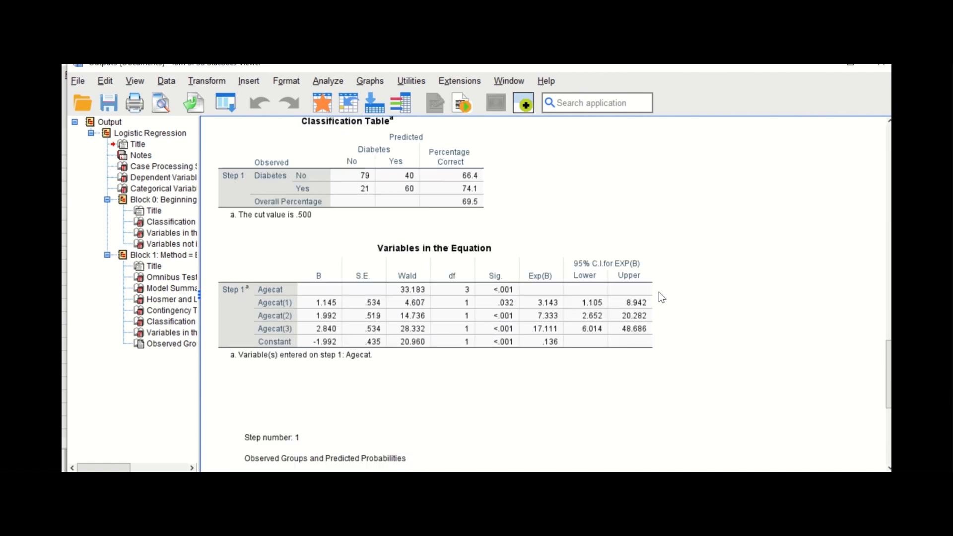
pyautogui.click(655, 301)
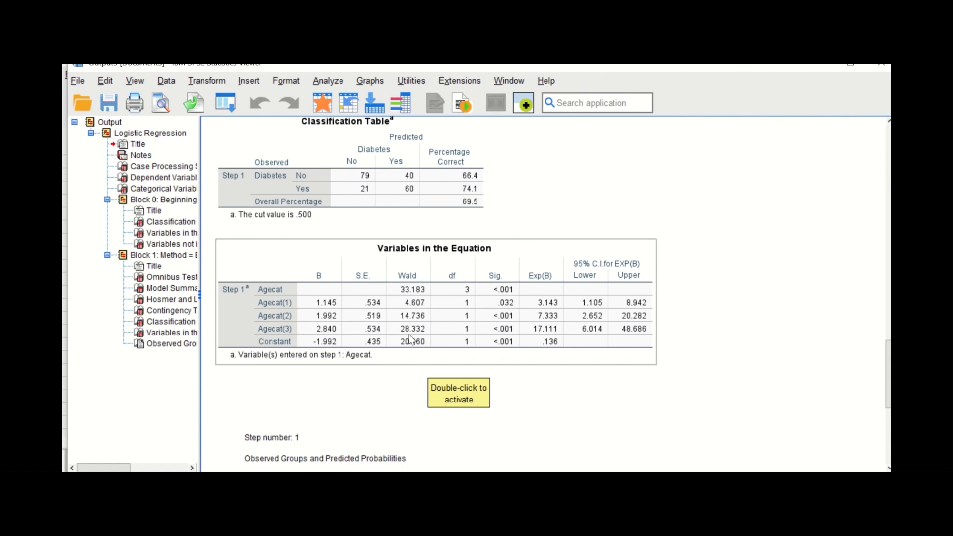
pyautogui.click(616, 391)
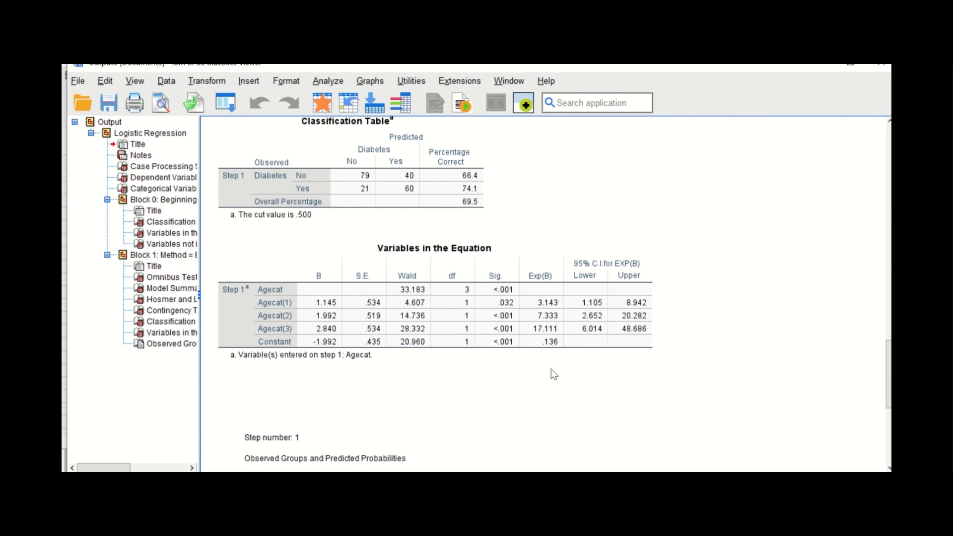
pyautogui.click(793, 339)
pyautogui.scroll(-3, 782, 323)
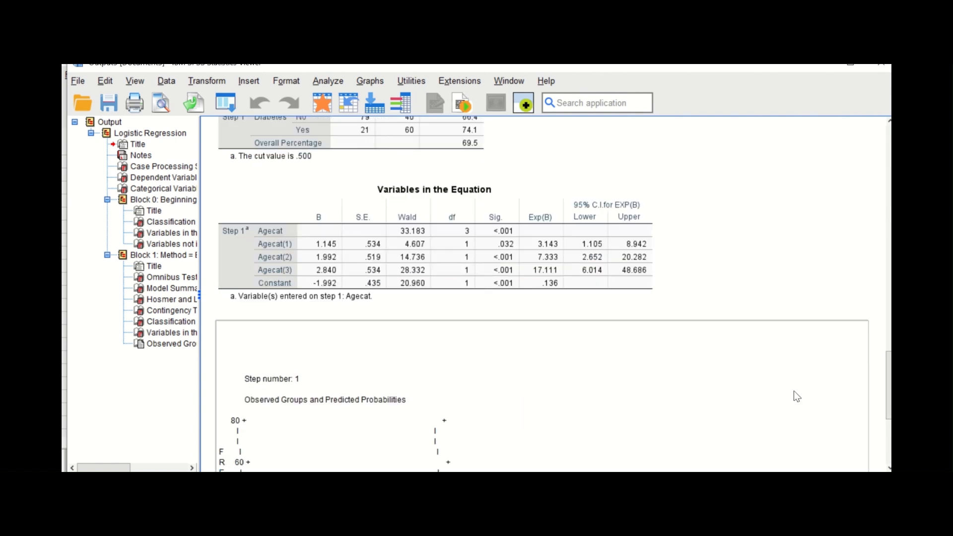